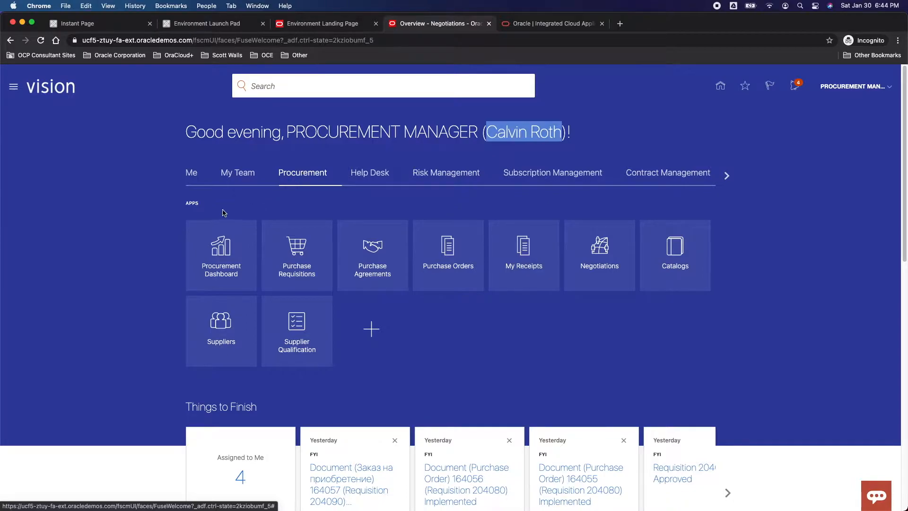
Open the Negotiations work area and expand the Responses to Score infolet into its detailed list.
{"action": "left_click_drag", "start_coordinate": [198, 204], "coordinate": [184, 208]}
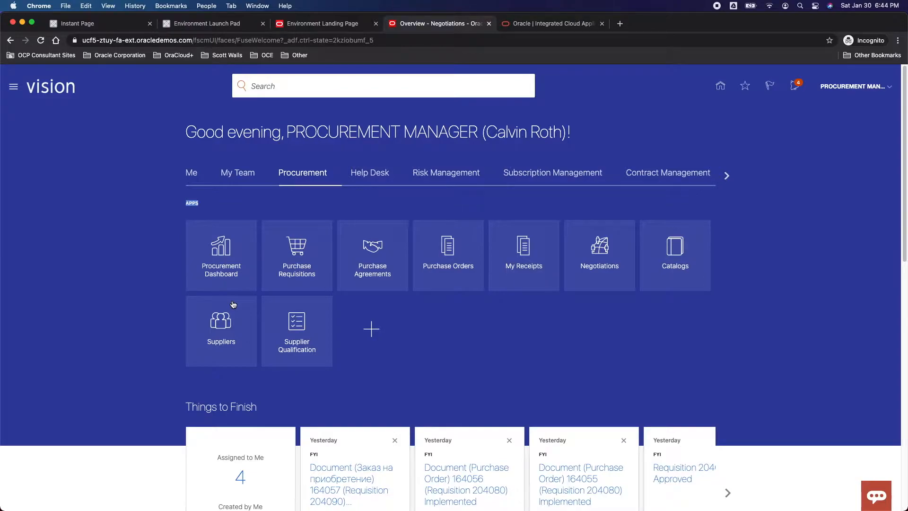
{"action": "left_click", "coordinate": [598, 254]}
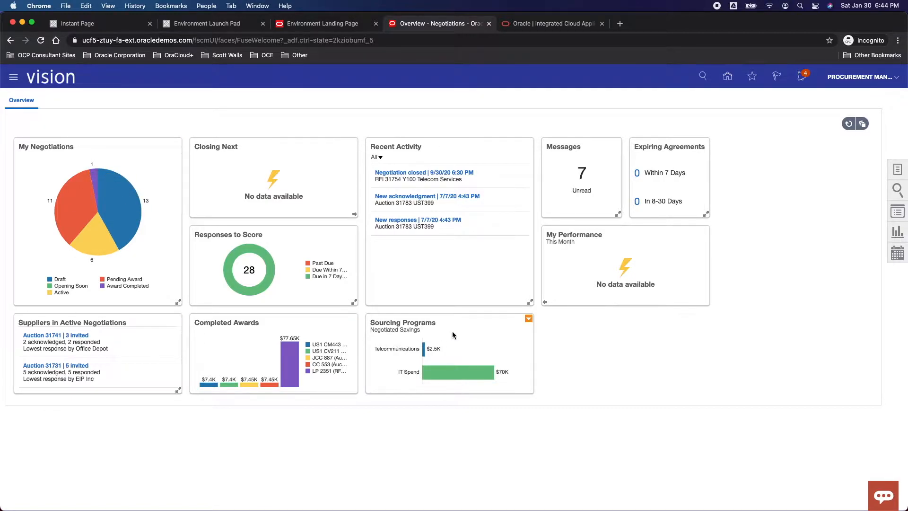
{"action": "left_click", "coordinate": [355, 307]}
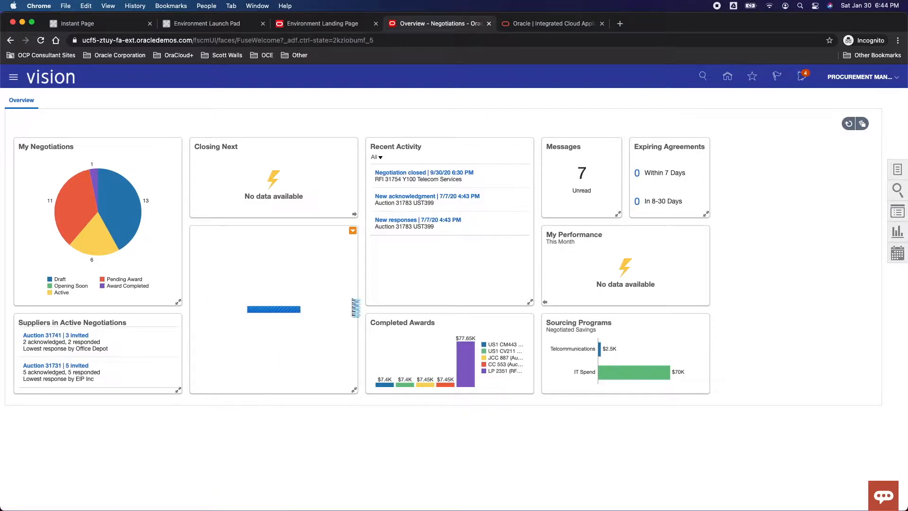
View the draft negotiations from the My Negotiations chart, inspect the status criterion in the advanced search, and close the list.
{"action": "mouse_move", "coordinate": [119, 206]}
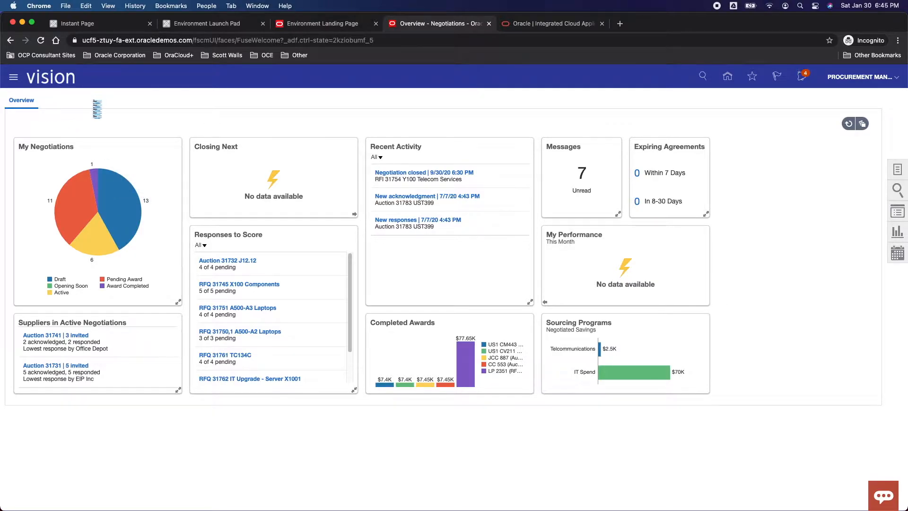
{"action": "left_click", "coordinate": [117, 206]}
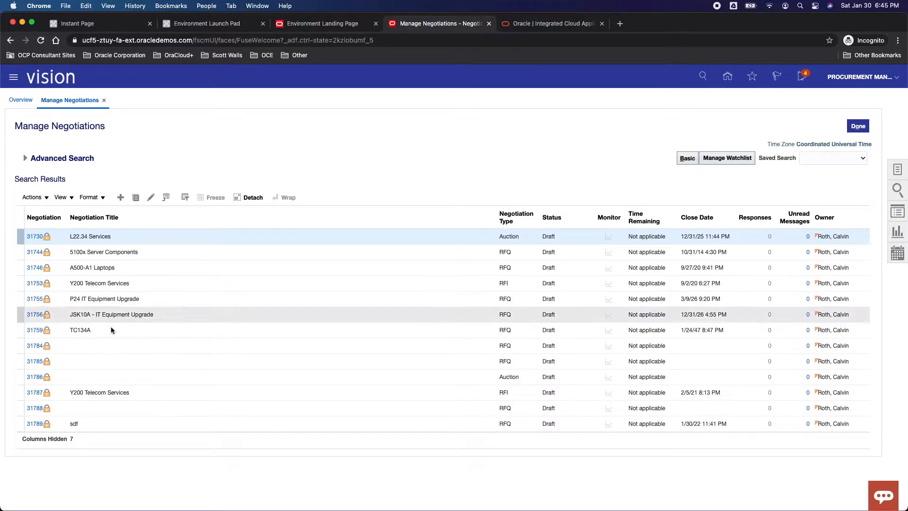
{"action": "left_click", "coordinate": [25, 159]}
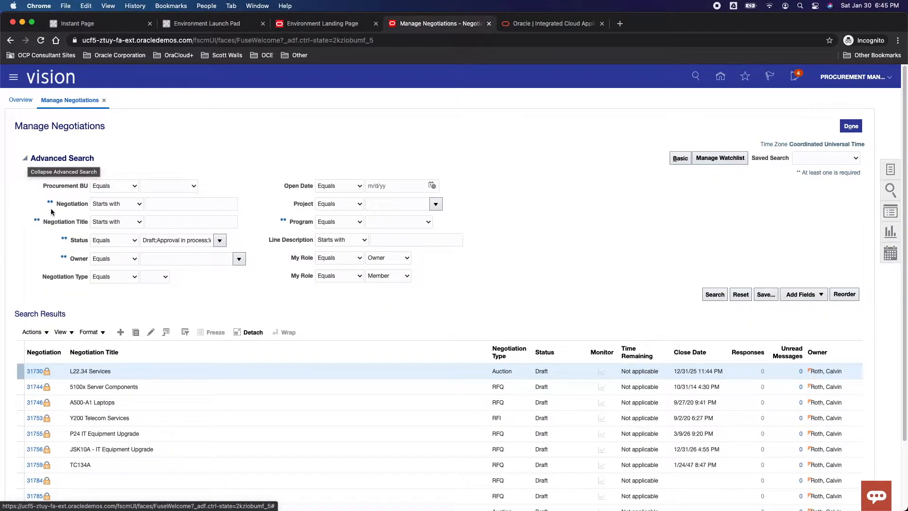
{"action": "double_click", "coordinate": [203, 240]}
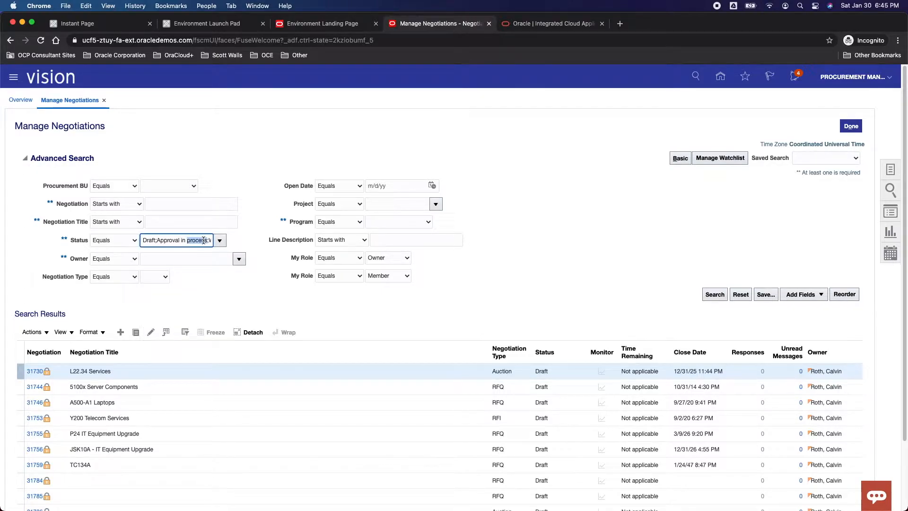
{"action": "left_click", "coordinate": [104, 101]}
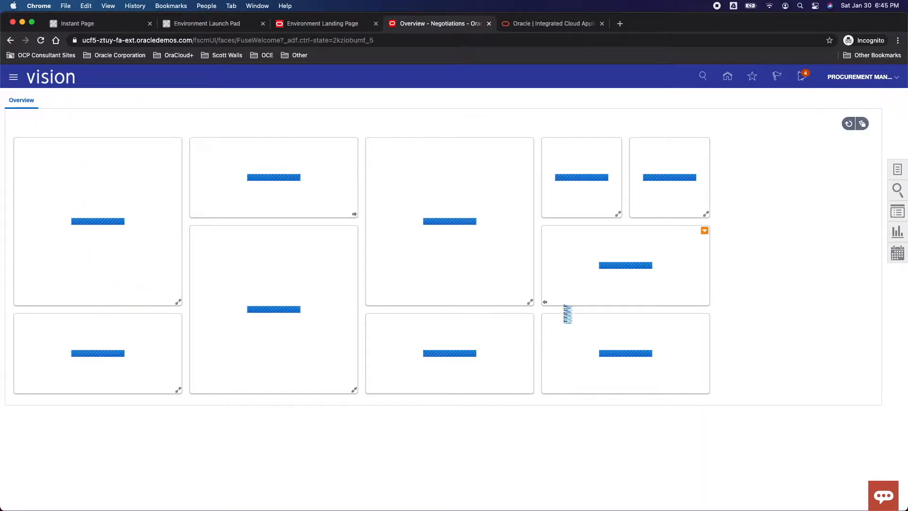
Hide the Closing Next infolet from the Negotiations overview.
{"action": "left_click", "coordinate": [863, 125]}
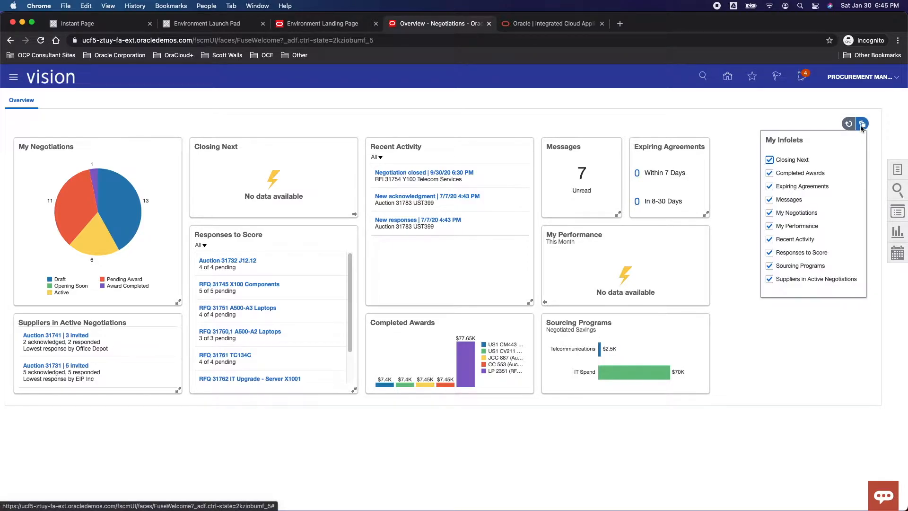
{"action": "left_click", "coordinate": [800, 160]}
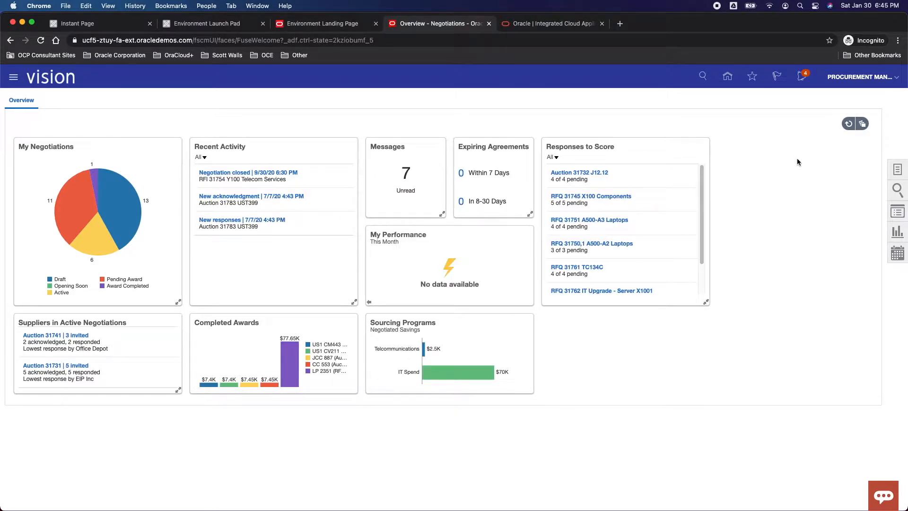
Review the available tasks under Negotiations, Deliverables and Setup.
{"action": "left_click", "coordinate": [899, 171]}
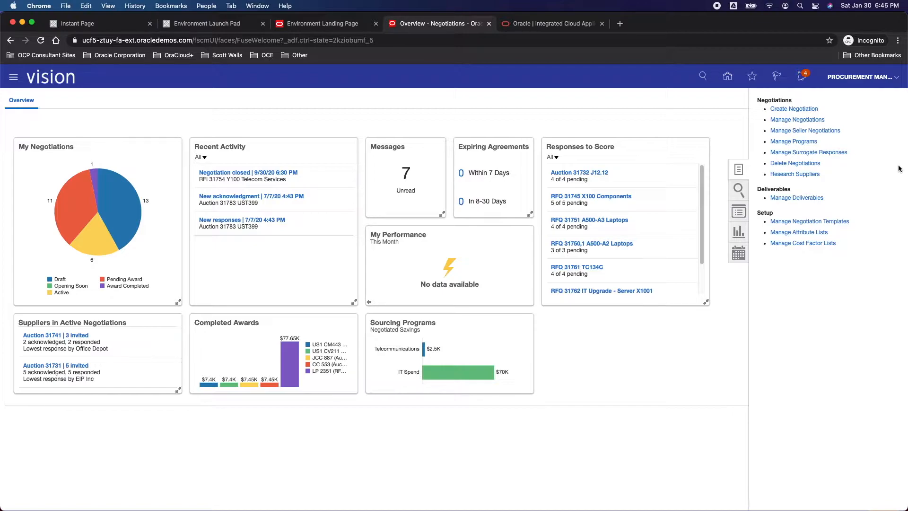
{"action": "left_click_drag", "start_coordinate": [757, 99], "coordinate": [799, 100]}
{"action": "left_click_drag", "start_coordinate": [759, 190], "coordinate": [795, 194]}
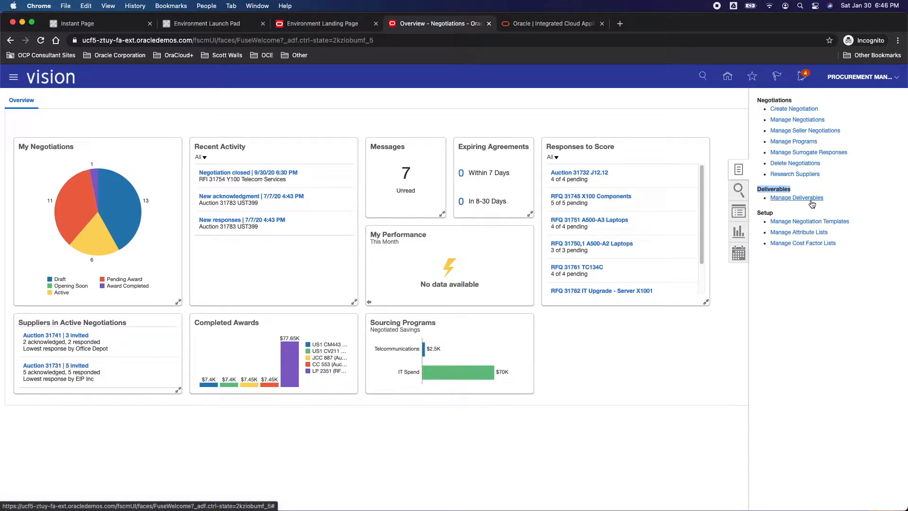
{"action": "left_click_drag", "start_coordinate": [757, 213], "coordinate": [775, 214]}
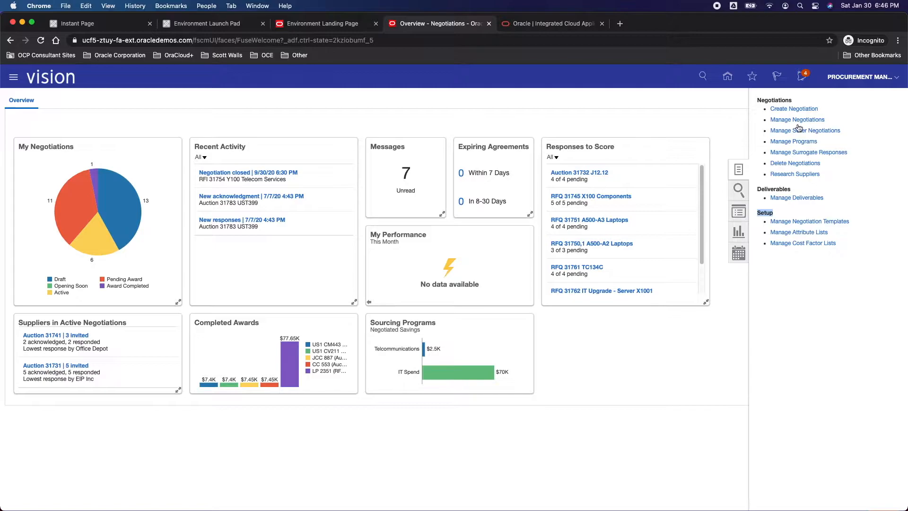
Look at the quick search for negotiations and the criteria it can search by.
{"action": "left_click", "coordinate": [738, 189]}
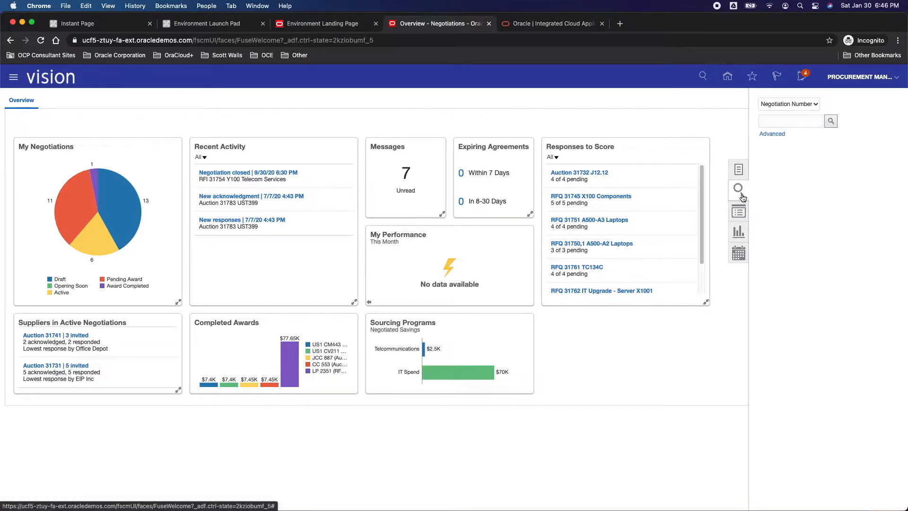
{"action": "left_click", "coordinate": [799, 103]}
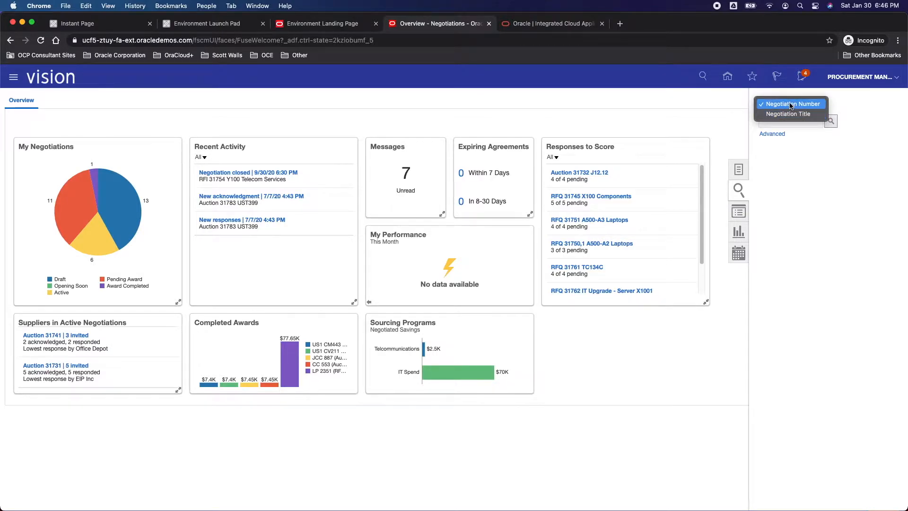
{"action": "left_click", "coordinate": [823, 194]}
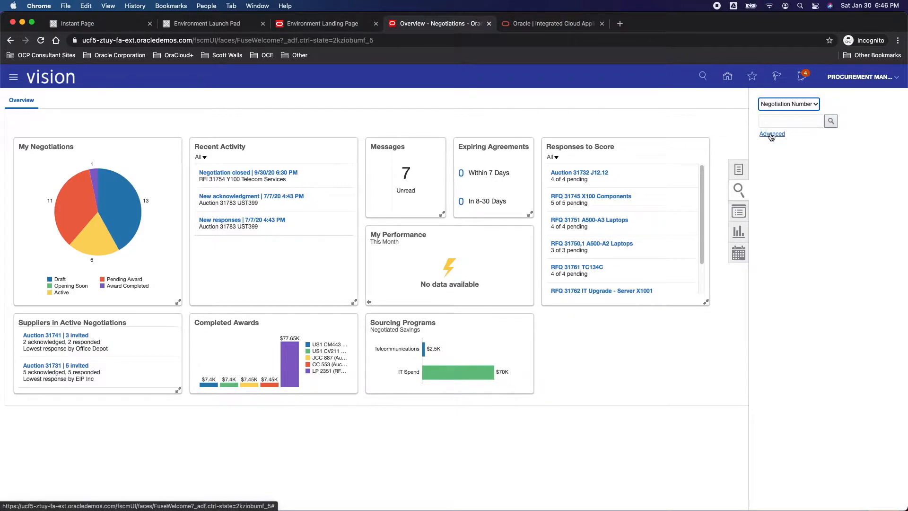
View the list of recent negotiations, and look into My Folders in Reports and Analytics.
{"action": "left_click", "coordinate": [739, 213]}
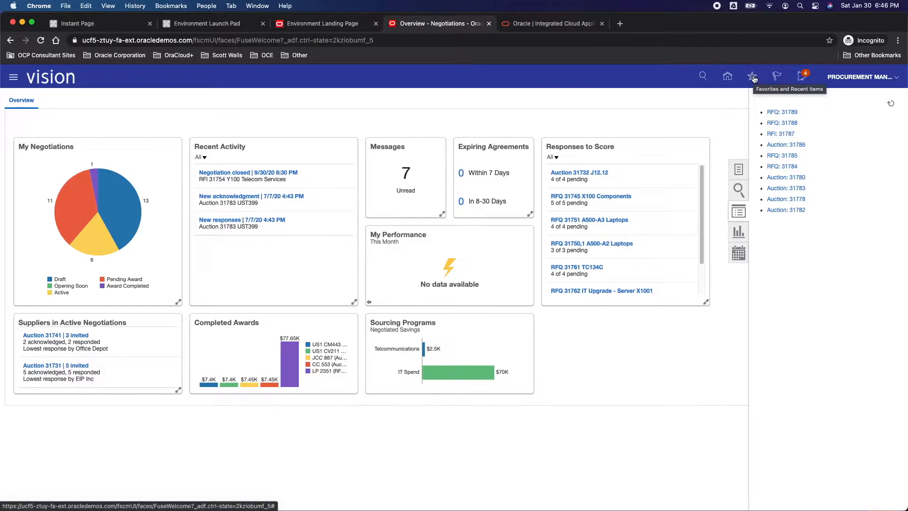
{"action": "left_click", "coordinate": [739, 233]}
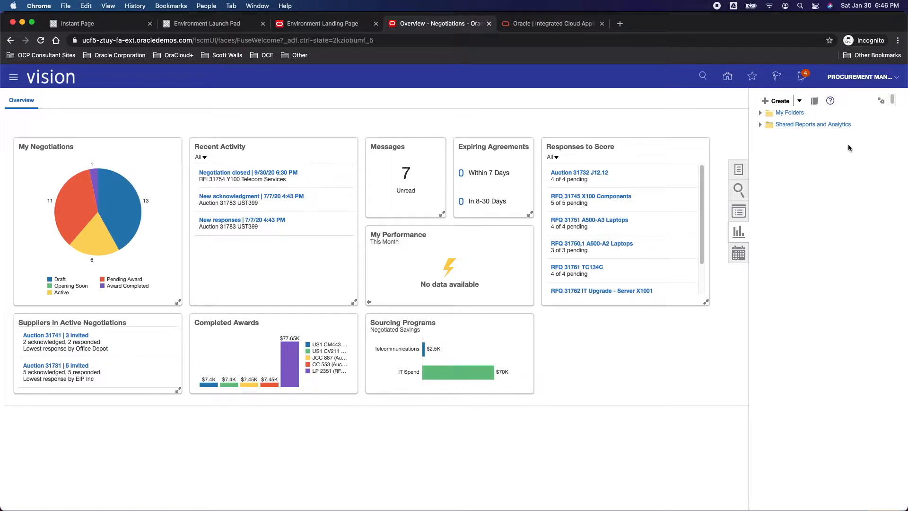
{"action": "left_click", "coordinate": [760, 116]}
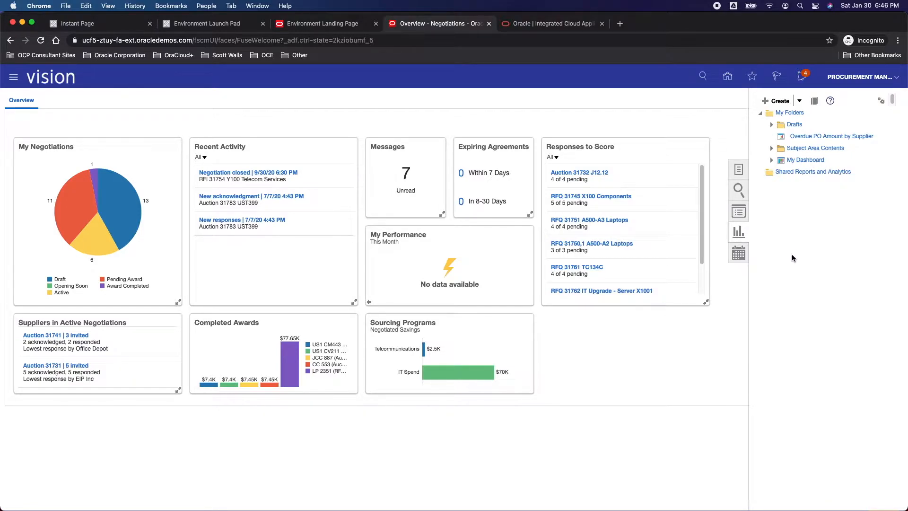
Open the negotiation calendar and advance it to the week starting Sunday, March 7, 2021.
{"action": "left_click", "coordinate": [739, 254]}
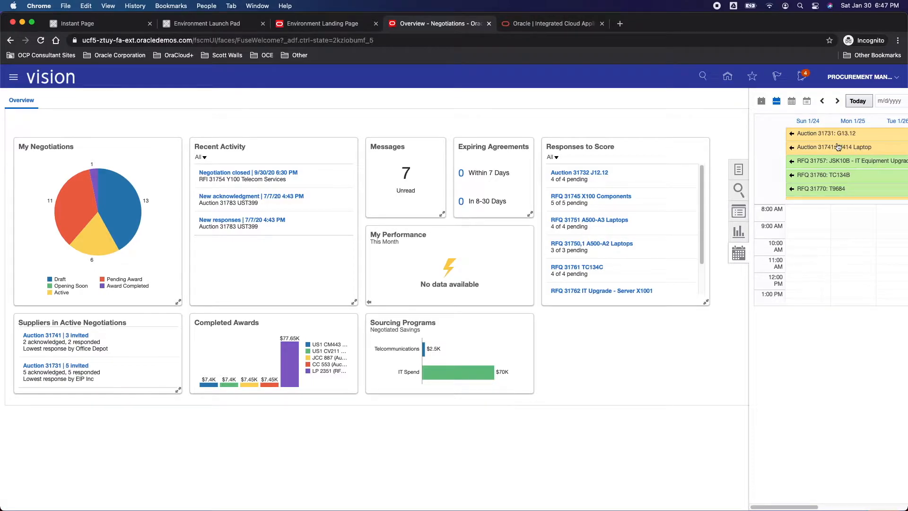
{"action": "left_click", "coordinate": [837, 101]}
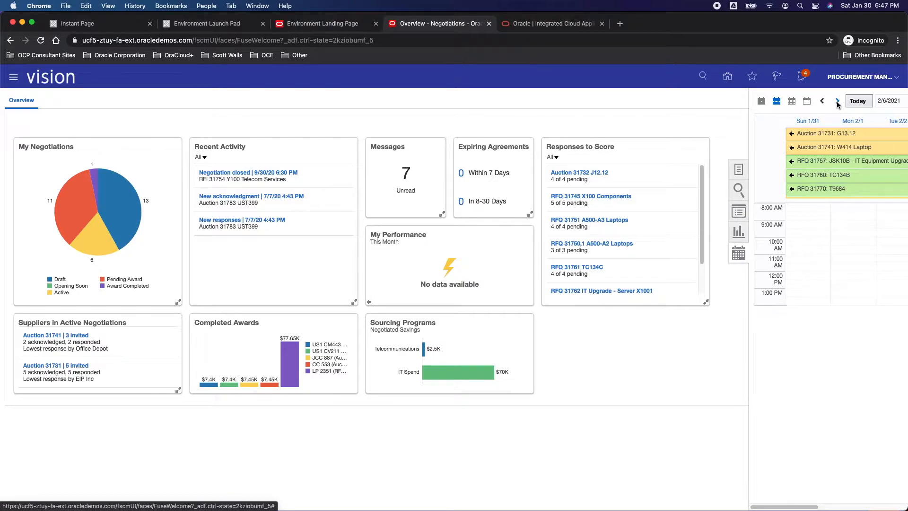
{"action": "left_click", "coordinate": [837, 101]}
{"action": "left_click", "coordinate": [837, 101]}
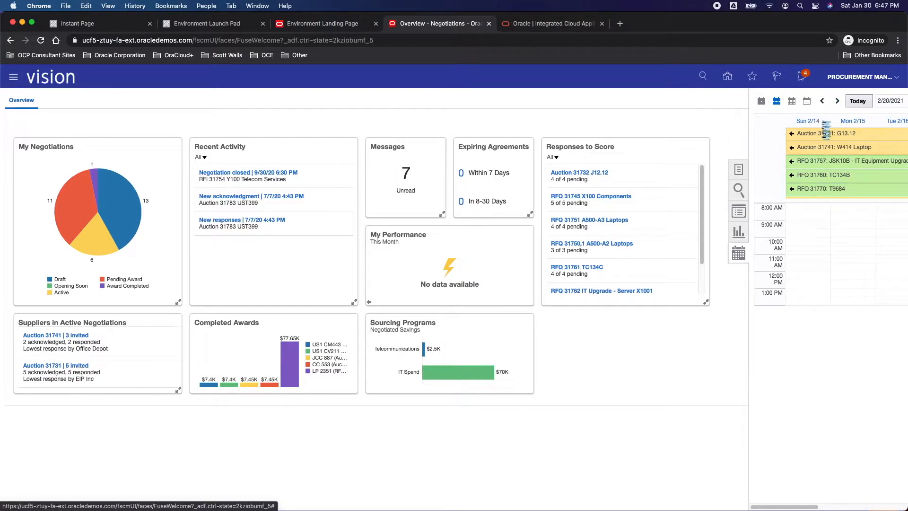
{"action": "left_click", "coordinate": [837, 102]}
{"action": "left_click", "coordinate": [838, 102]}
{"action": "left_click", "coordinate": [838, 101]}
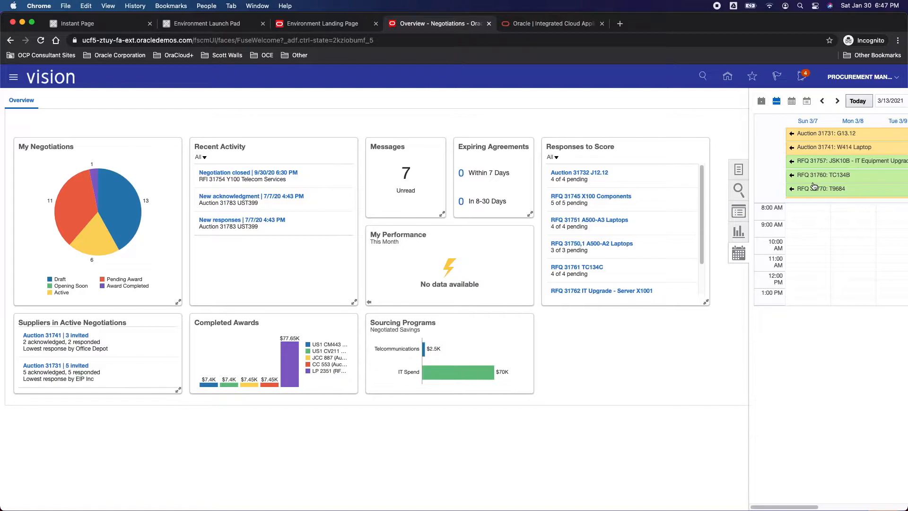
View the negotiation calendar by day, by month and as a list, and return to the full overview.
{"action": "left_click", "coordinate": [763, 104]}
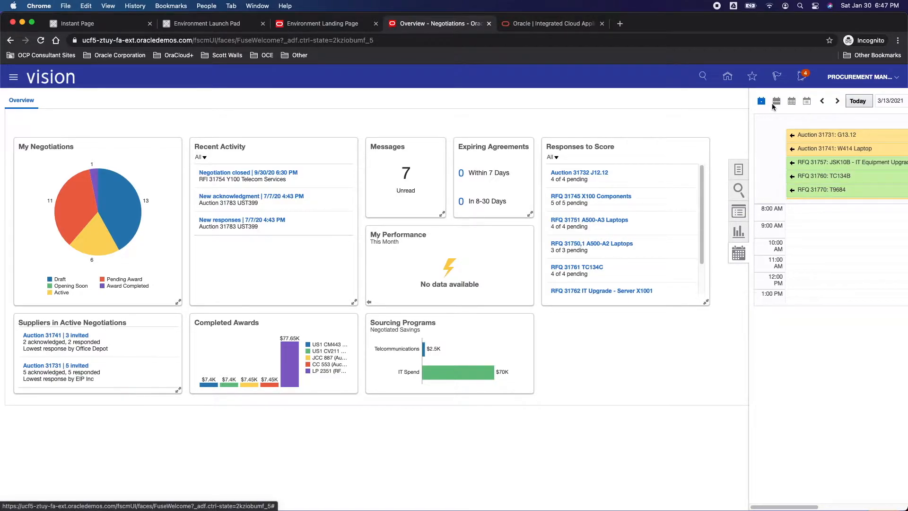
{"action": "left_click", "coordinate": [792, 101]}
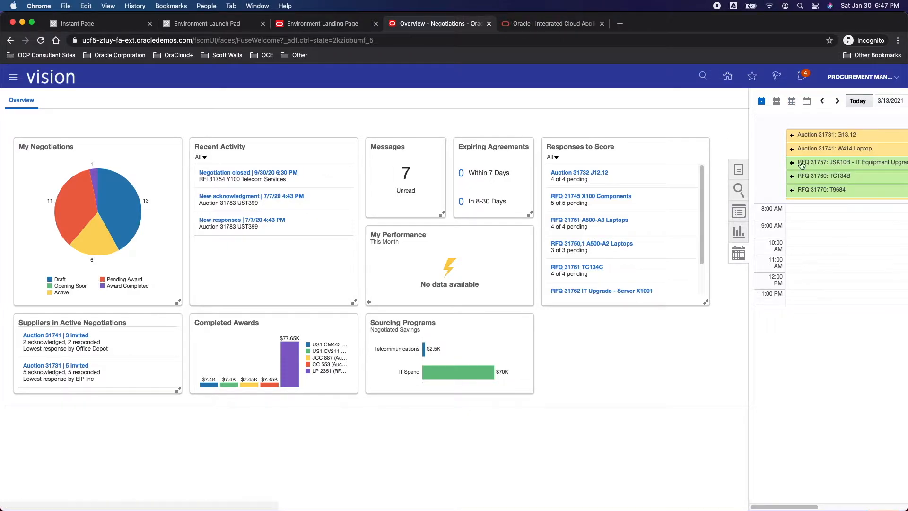
{"action": "left_click", "coordinate": [807, 102]}
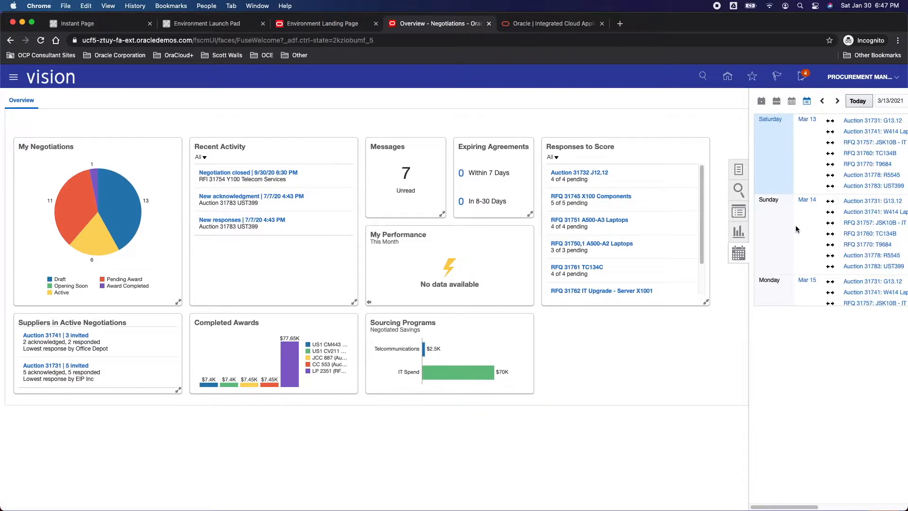
{"action": "left_click", "coordinate": [737, 326]}
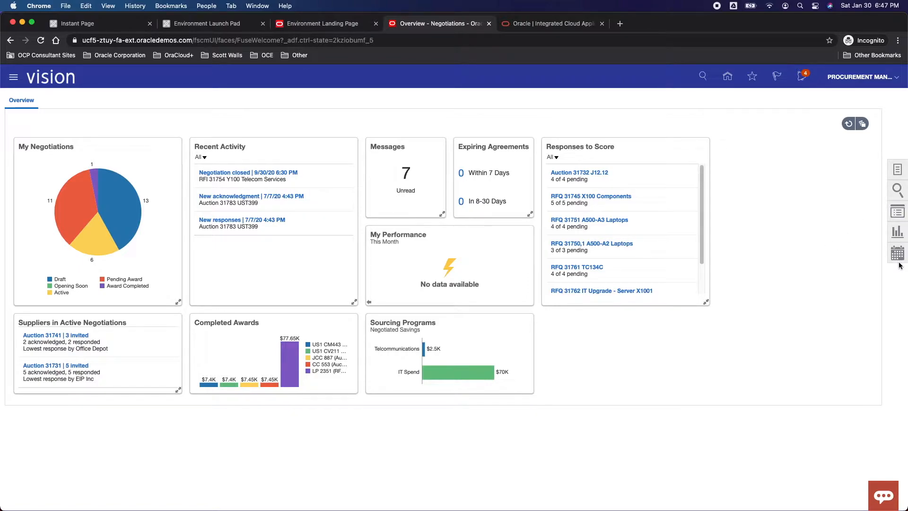
Start creating a negotiation and review its procurement BU and type choices, keeping US1 Business Unit and RFQ.
{"action": "left_click", "coordinate": [897, 171]}
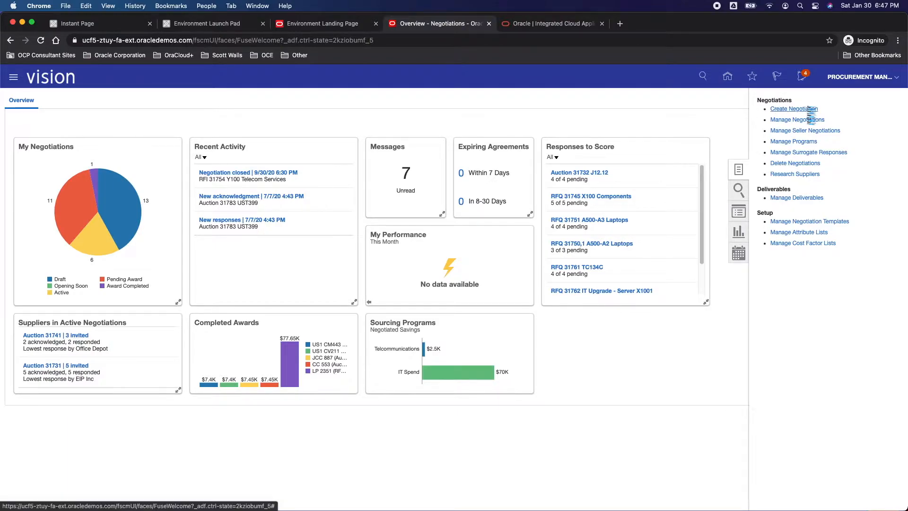
{"action": "left_click", "coordinate": [809, 112]}
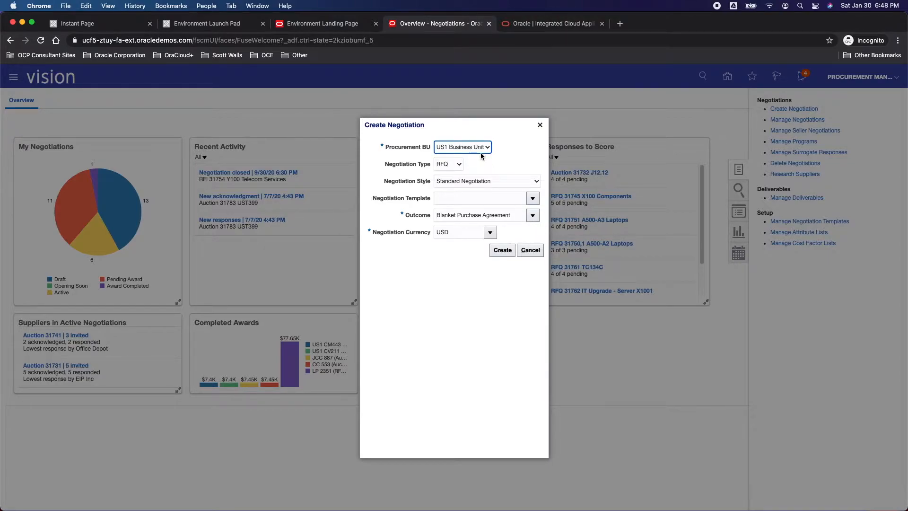
{"action": "left_click", "coordinate": [466, 151]}
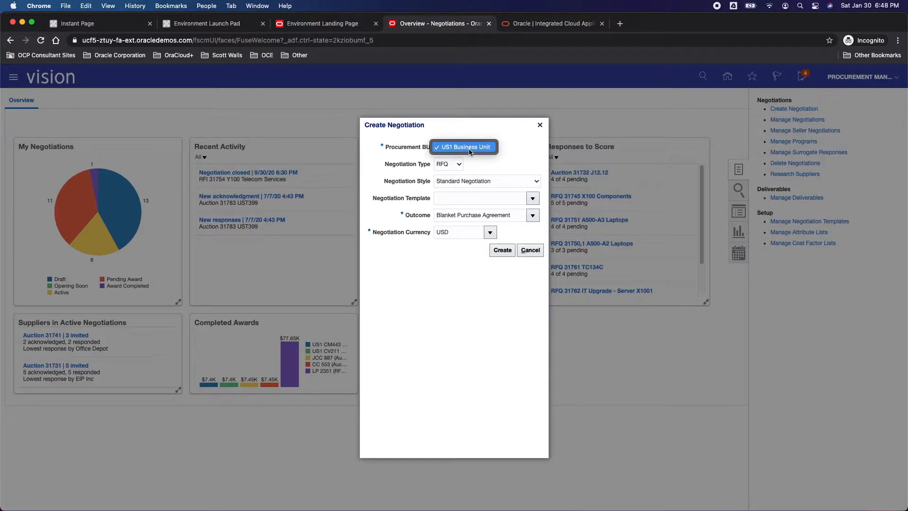
{"action": "left_click", "coordinate": [511, 146]}
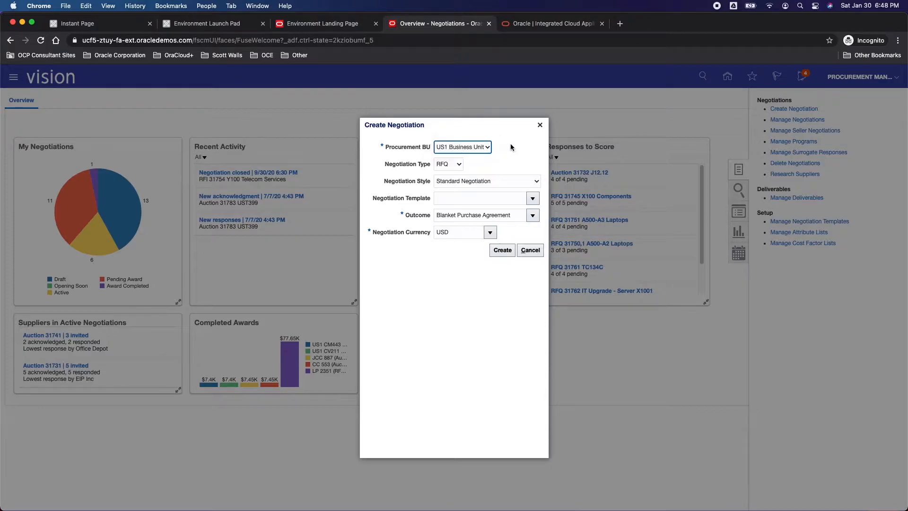
{"action": "left_click", "coordinate": [459, 164]}
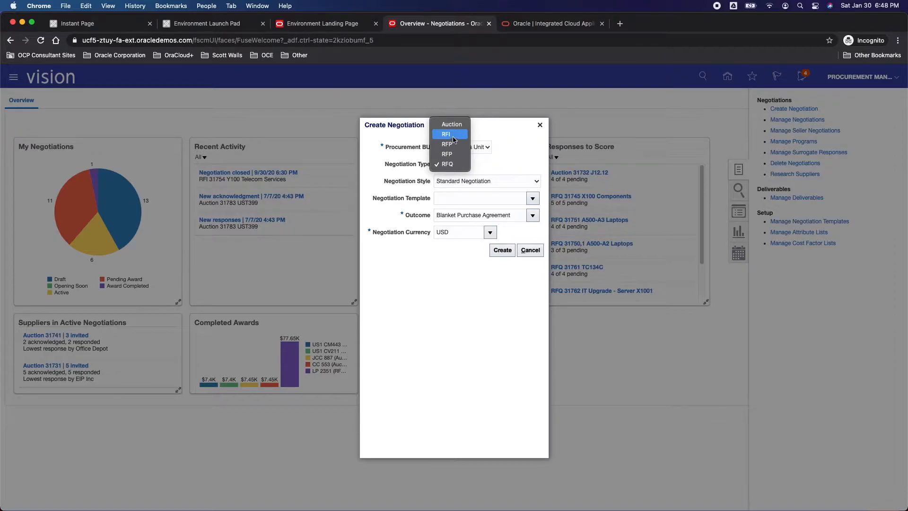
{"action": "left_click", "coordinate": [510, 145]}
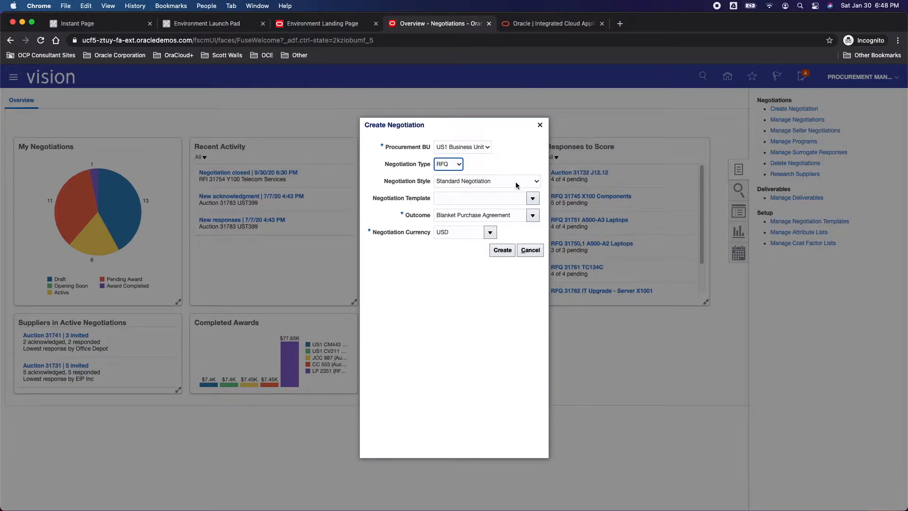
Apply the Standard Laptop template to the new negotiation, keeping the Standard Negotiation style.
{"action": "left_click_drag", "start_coordinate": [395, 182], "coordinate": [424, 184]}
{"action": "left_click", "coordinate": [533, 199]}
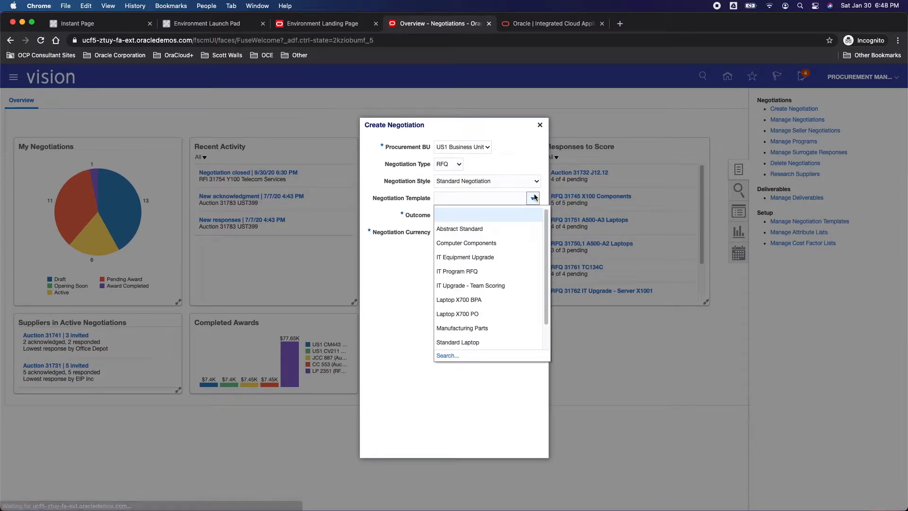
{"action": "left_click", "coordinate": [451, 342]}
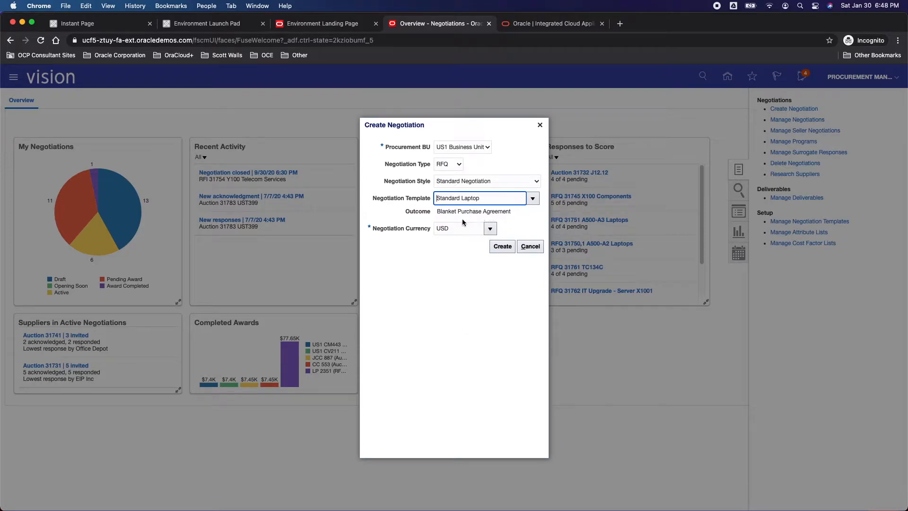
Create the negotiation with its Blanket Purchase Agreement outcome and USD currency, and read through the cover page text.
{"action": "left_click_drag", "start_coordinate": [441, 209], "coordinate": [491, 208]}
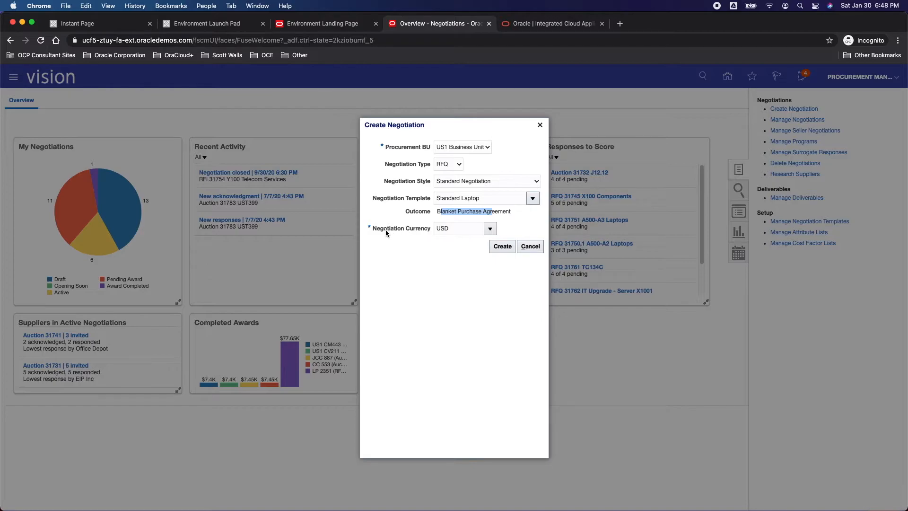
{"action": "left_click_drag", "start_coordinate": [384, 229], "coordinate": [416, 230]}
{"action": "left_click", "coordinate": [503, 246]}
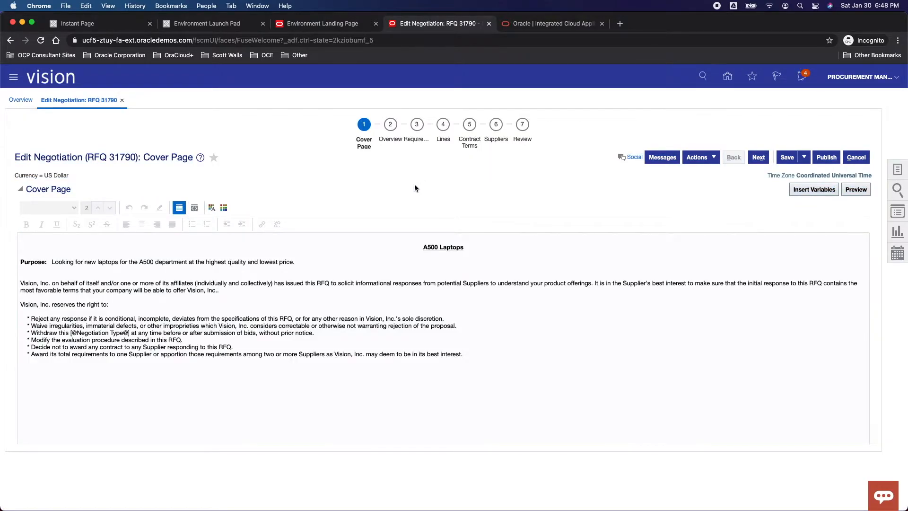
{"action": "left_click_drag", "start_coordinate": [102, 262], "coordinate": [350, 362]}
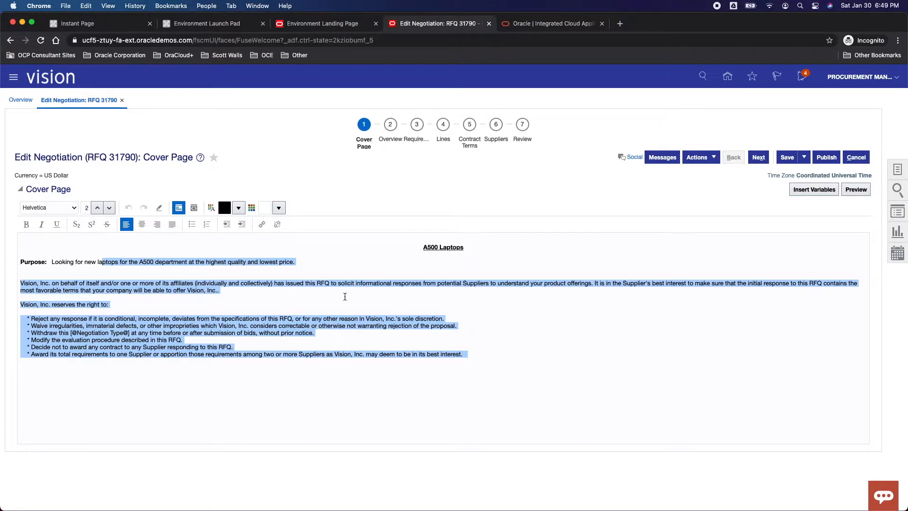
Set the negotiation's title to Fifth Negotiation in its overview, leave the synopsis empty, and review the introduction text.
{"action": "left_click", "coordinate": [393, 140]}
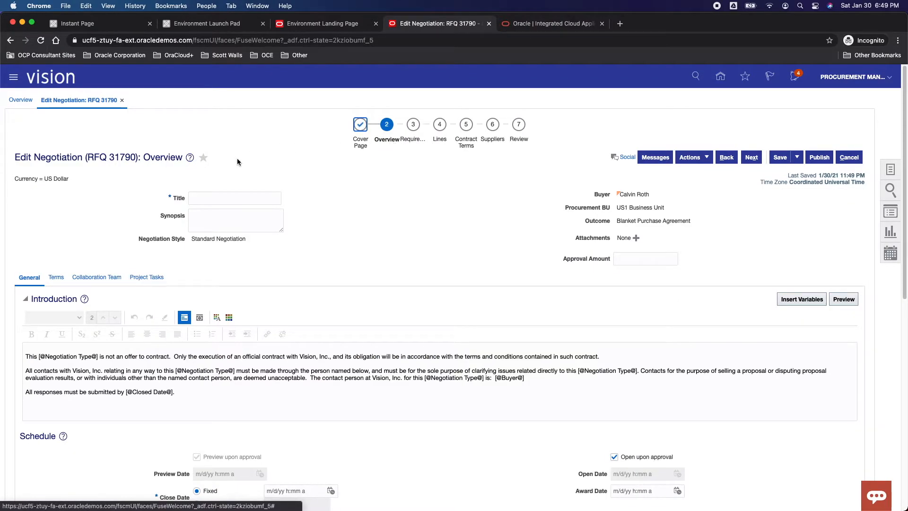
{"action": "left_click", "coordinate": [221, 198]}
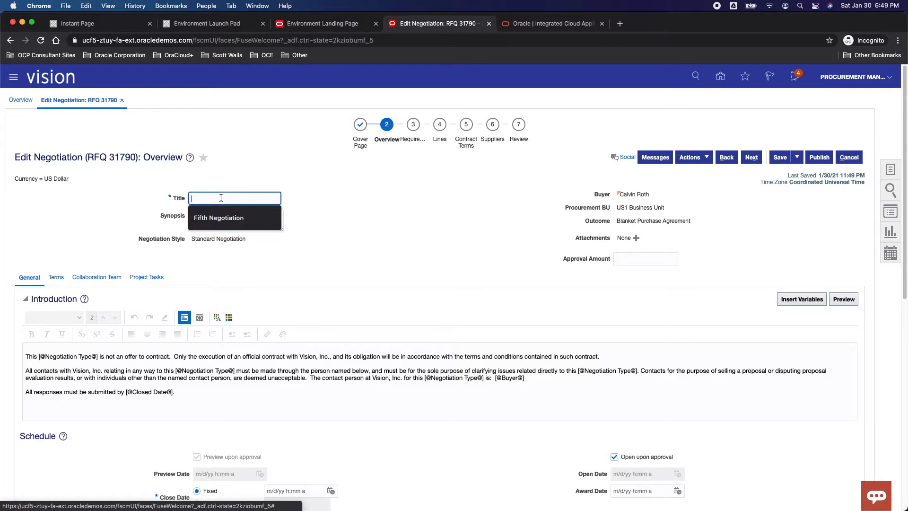
{"action": "left_click", "coordinate": [210, 223]}
{"action": "left_click", "coordinate": [228, 222]}
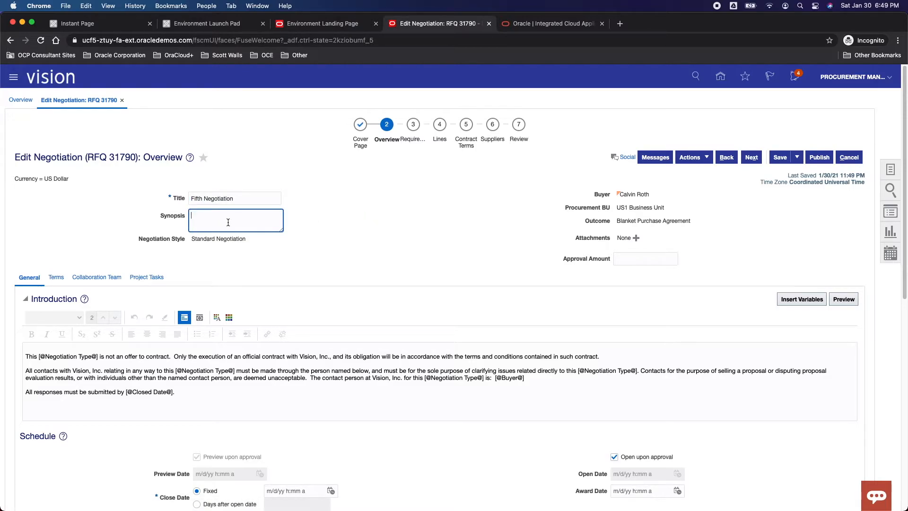
{"action": "left_click", "coordinate": [213, 200]}
{"action": "left_click", "coordinate": [215, 222]}
{"action": "left_click", "coordinate": [217, 237]}
{"action": "left_click_drag", "start_coordinate": [77, 358], "coordinate": [180, 393]}
{"action": "left_click_drag", "start_coordinate": [52, 358], "coordinate": [82, 358]}
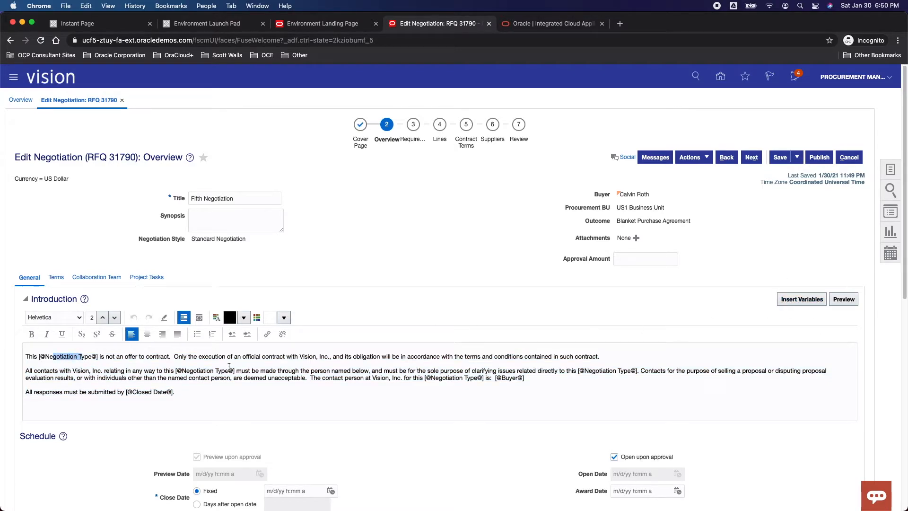
{"action": "left_click_drag", "start_coordinate": [211, 198], "coordinate": [189, 199]}
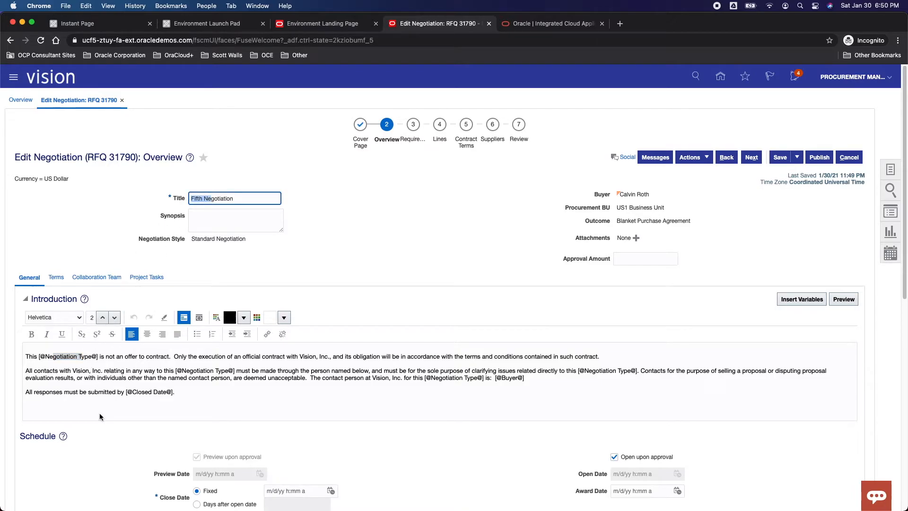
Set the negotiation's fixed close date to 2/6/21 11:49 PM in the schedule.
{"action": "scroll", "coordinate": [244, 375], "scroll_direction": "down", "scroll_amount": 5}
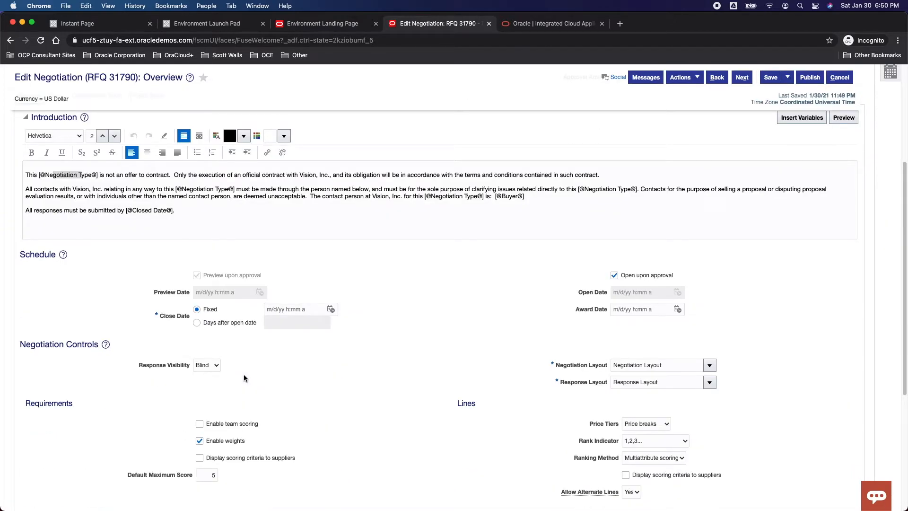
{"action": "left_click", "coordinate": [330, 309]}
{"action": "left_click", "coordinate": [444, 440]}
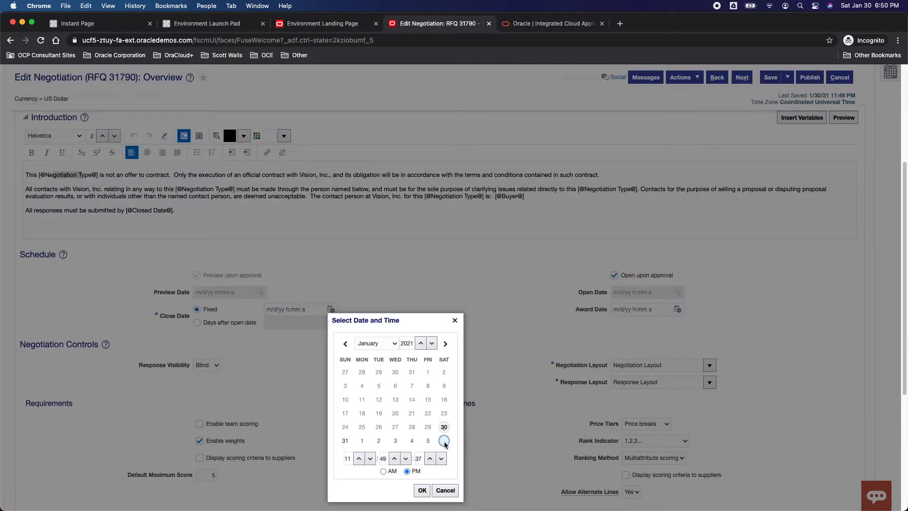
{"action": "left_click", "coordinate": [422, 490]}
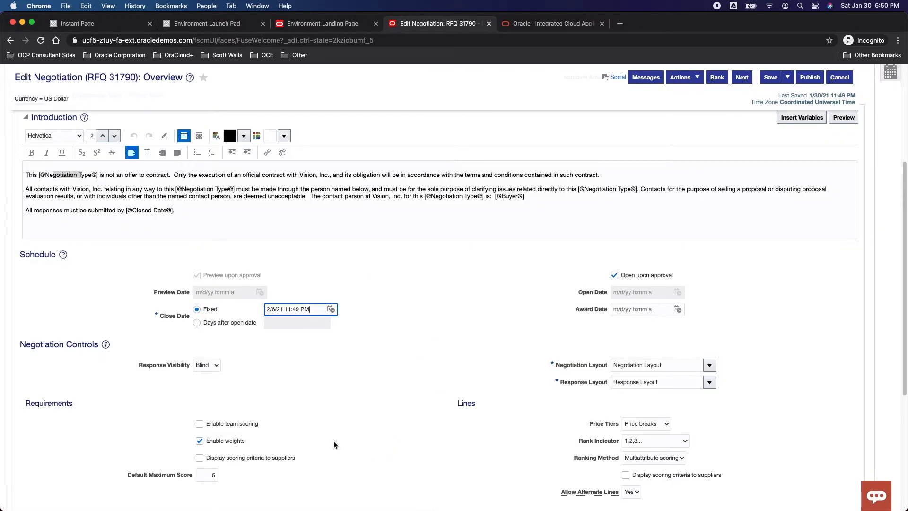
Review the negotiation overview's business terms, collaboration team and project tasks.
{"action": "scroll", "coordinate": [333, 440], "scroll_direction": "up", "scroll_amount": 5}
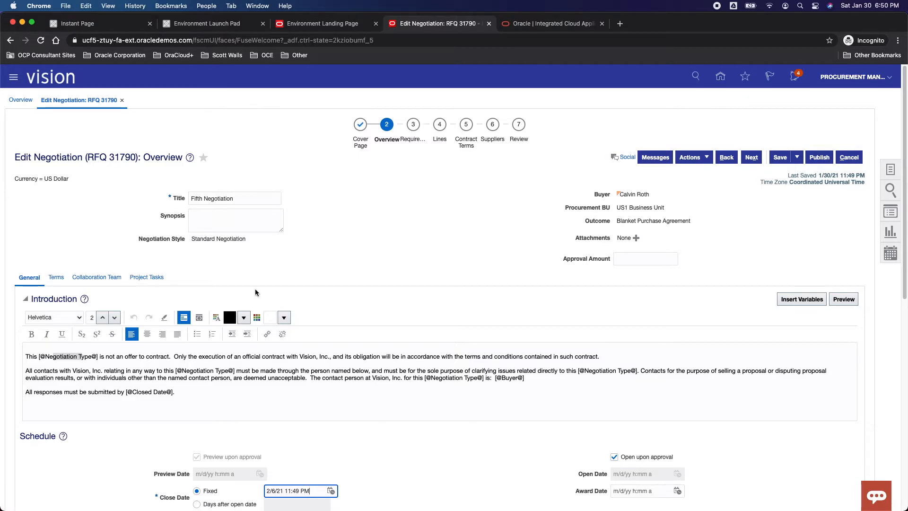
{"action": "left_click", "coordinate": [56, 277]}
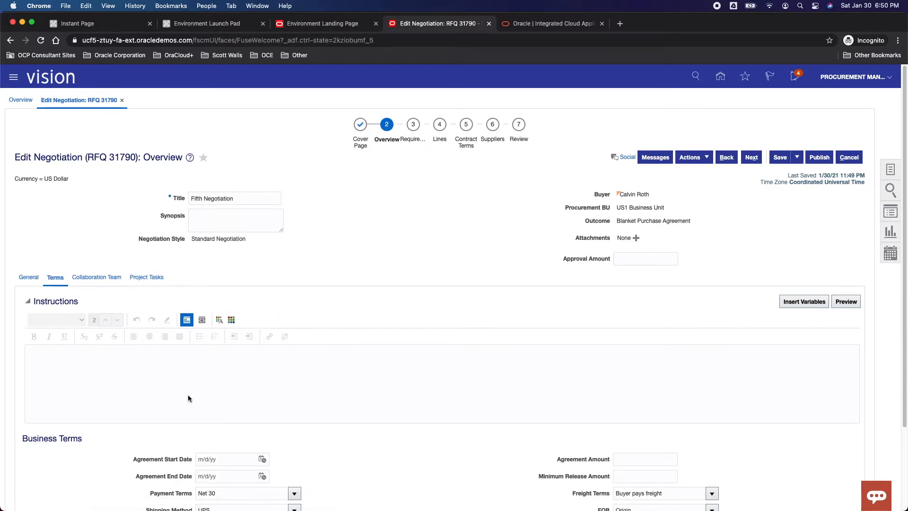
{"action": "scroll", "coordinate": [189, 385], "scroll_direction": "down", "scroll_amount": 3}
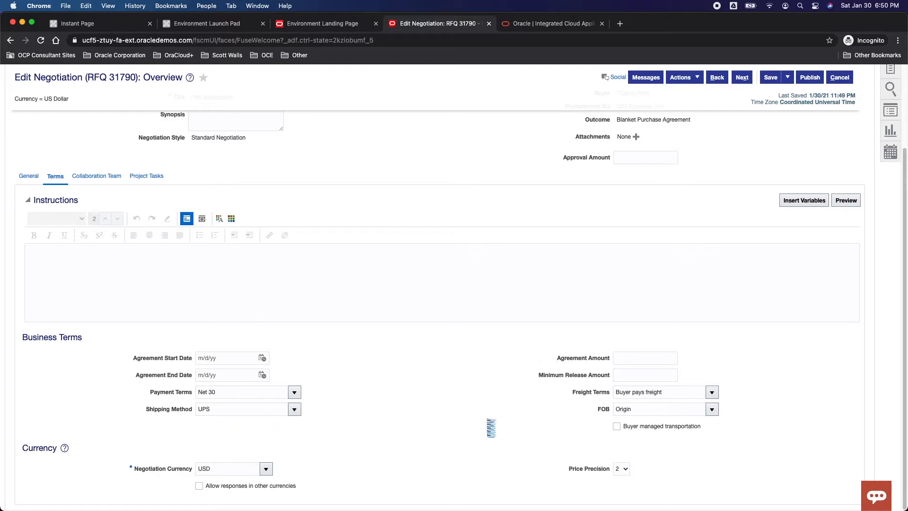
{"action": "scroll", "coordinate": [600, 402], "scroll_direction": "up", "scroll_amount": 3}
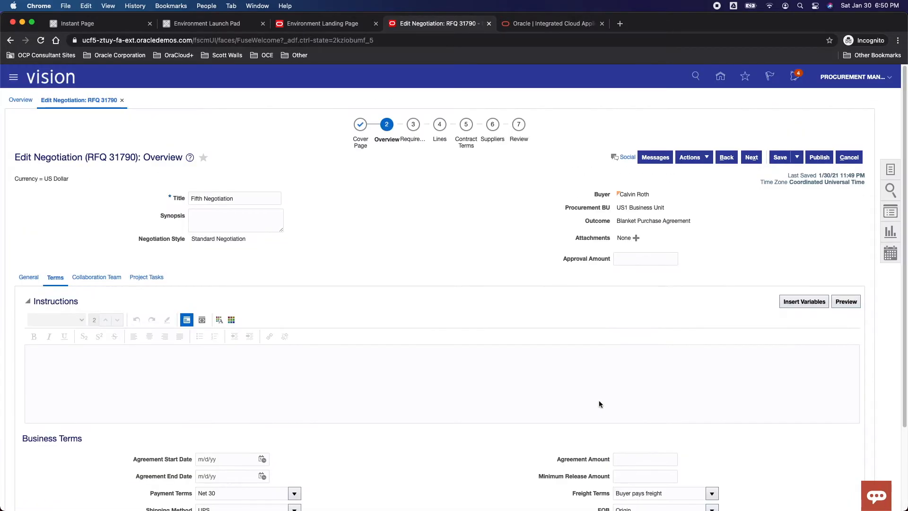
{"action": "left_click", "coordinate": [107, 281]}
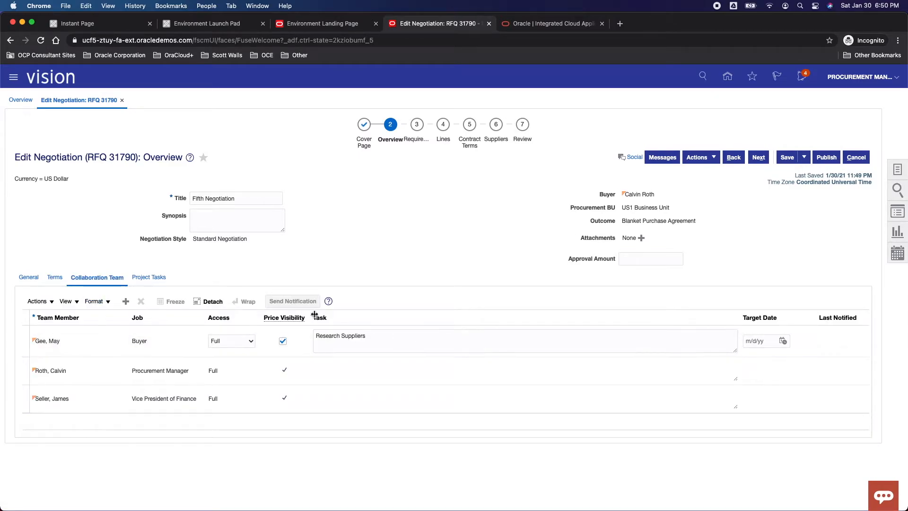
{"action": "left_click", "coordinate": [383, 336]}
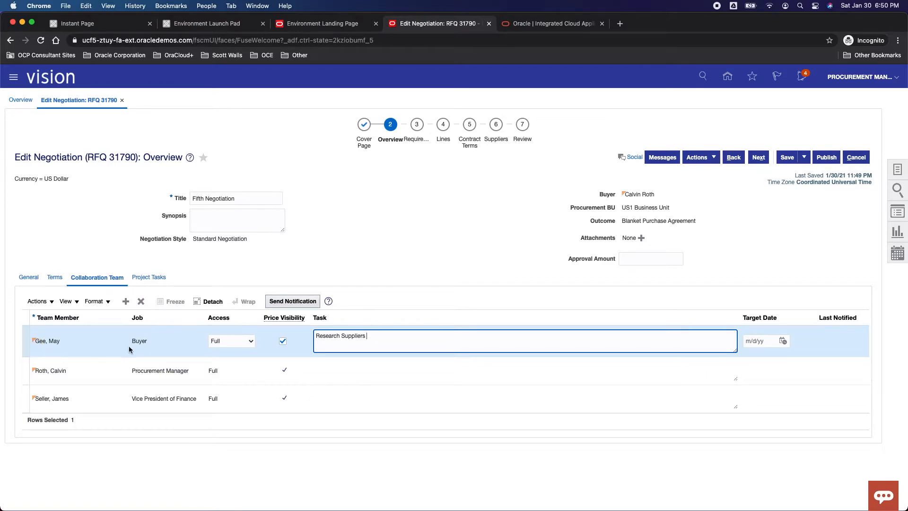
{"action": "left_click", "coordinate": [145, 280]}
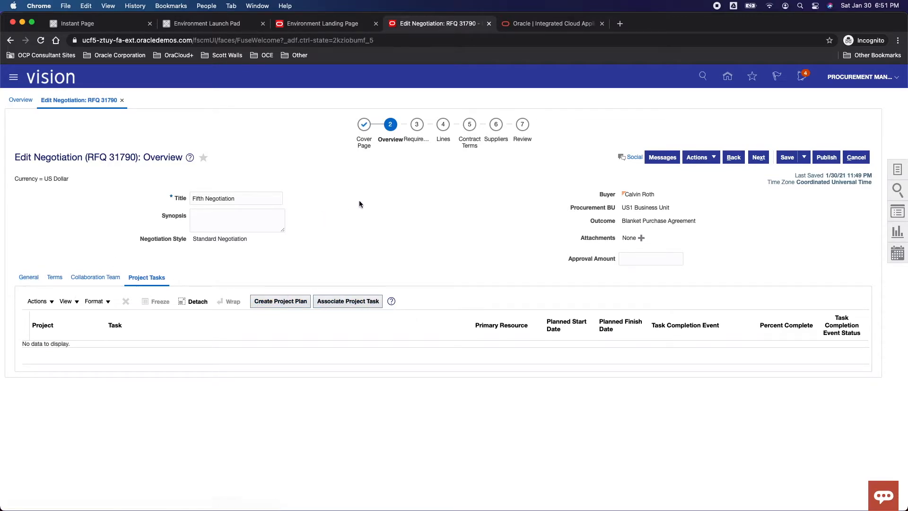
Examine the negotiation's requirements, including the evaluation criteria and the Company, Technical and Internal question sections.
{"action": "left_click", "coordinate": [413, 141]}
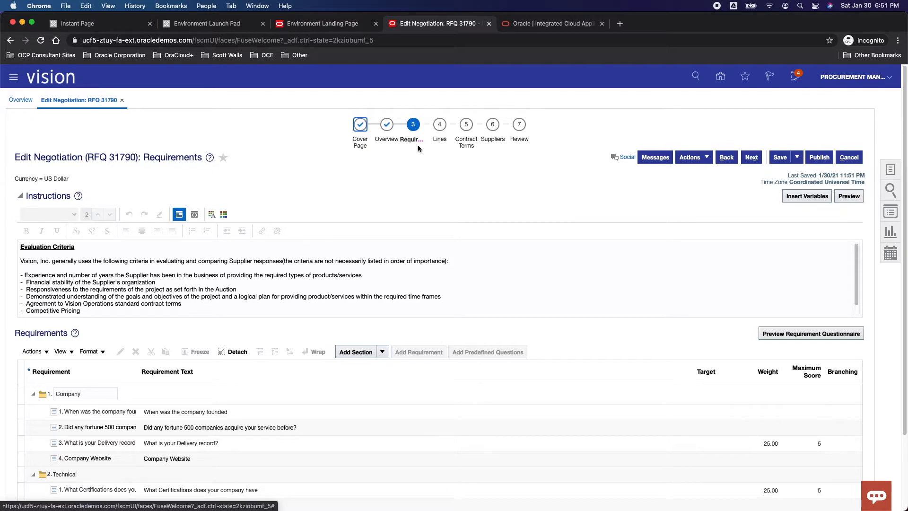
{"action": "scroll", "coordinate": [373, 269], "scroll_direction": "down", "scroll_amount": 3}
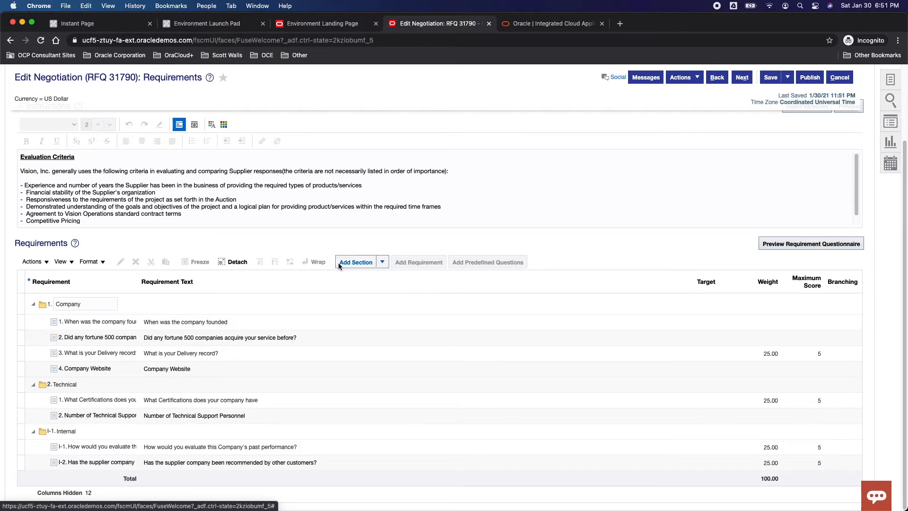
{"action": "left_click_drag", "start_coordinate": [118, 318], "coordinate": [182, 318]}
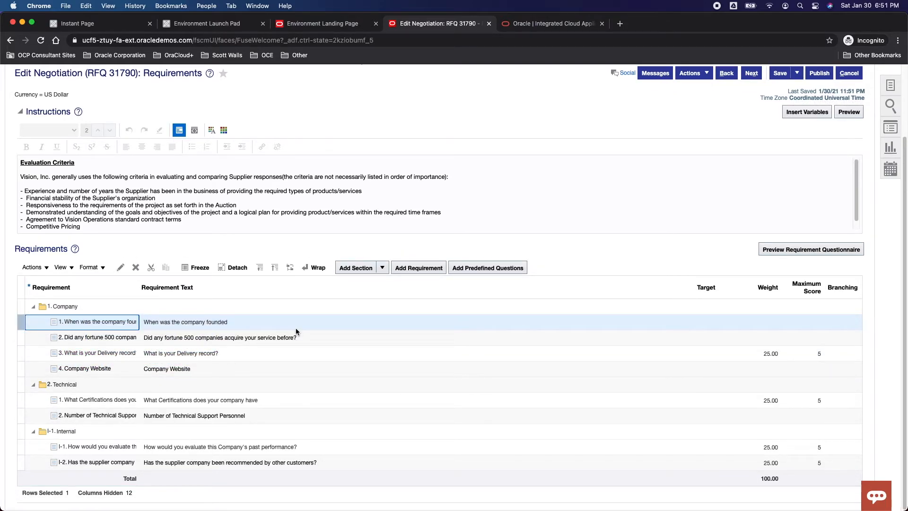
{"action": "scroll", "coordinate": [296, 331], "scroll_direction": "up", "scroll_amount": 3}
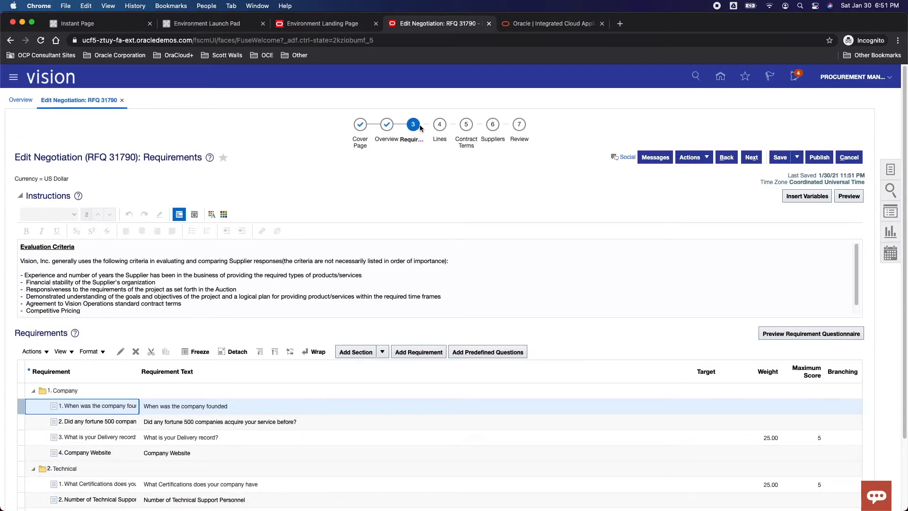
Review the negotiation's Laptops line with its instructions, and view the contract terms stage.
{"action": "left_click", "coordinate": [440, 142]}
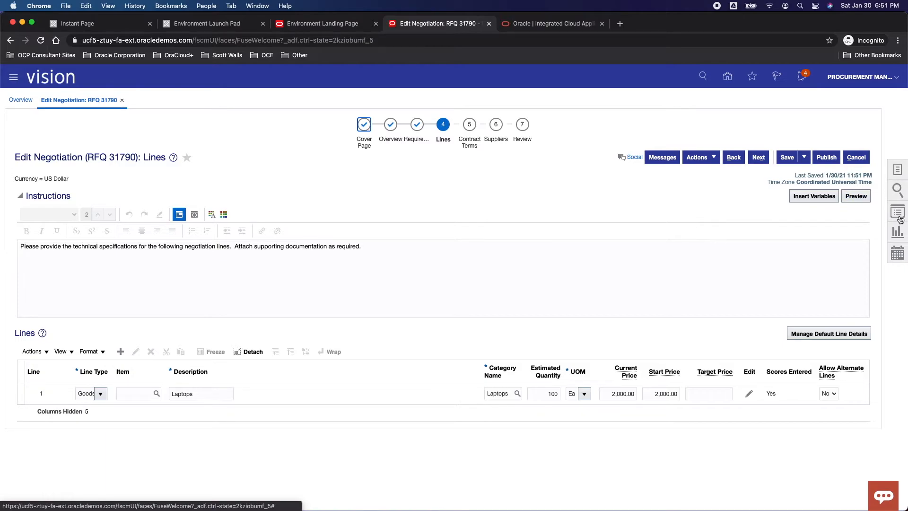
{"action": "left_click", "coordinate": [898, 171]}
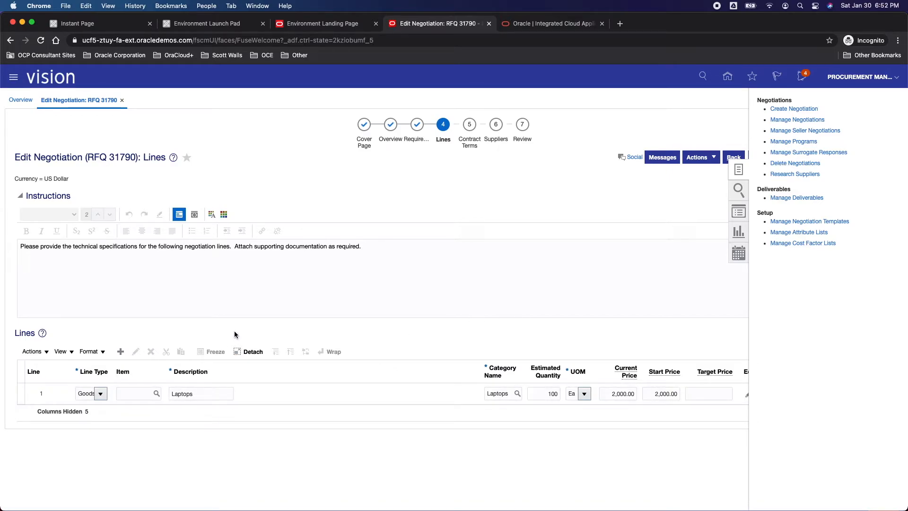
{"action": "left_click", "coordinate": [471, 188]}
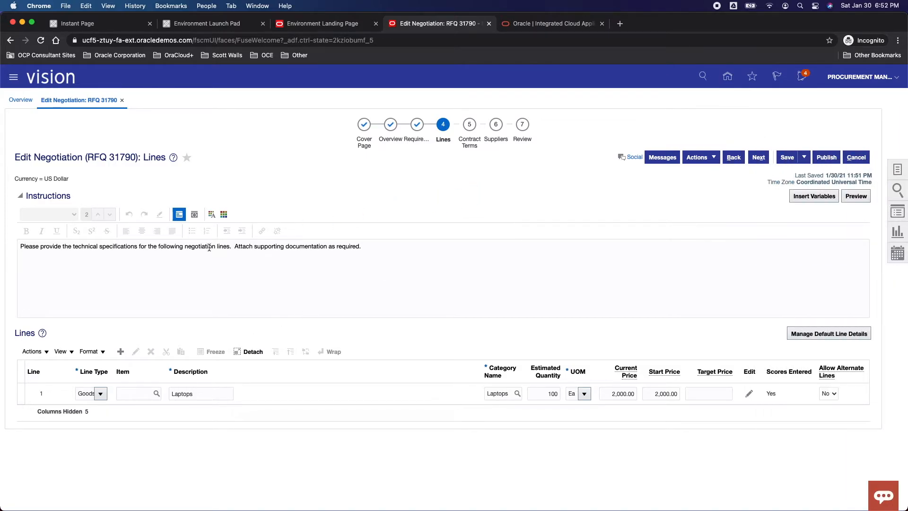
{"action": "left_click", "coordinate": [369, 396]}
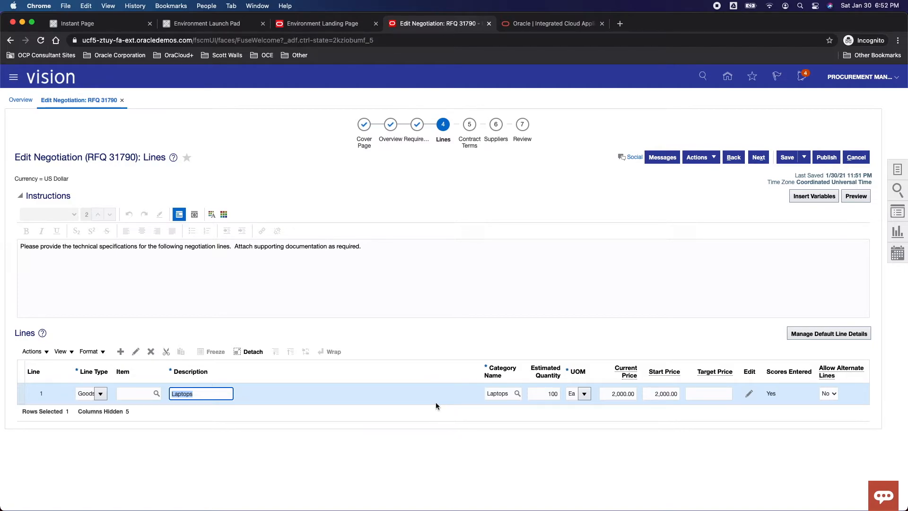
{"action": "left_click", "coordinate": [470, 142]}
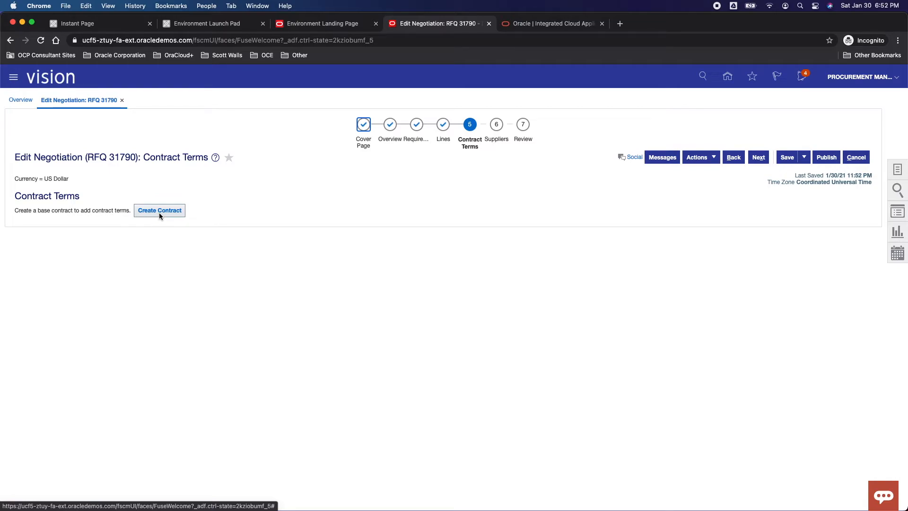
Examine the Advanced Corp profile from the negotiation's suppliers, including transaction history, classifications and contacts, and return to the supplier list.
{"action": "left_click", "coordinate": [497, 148]}
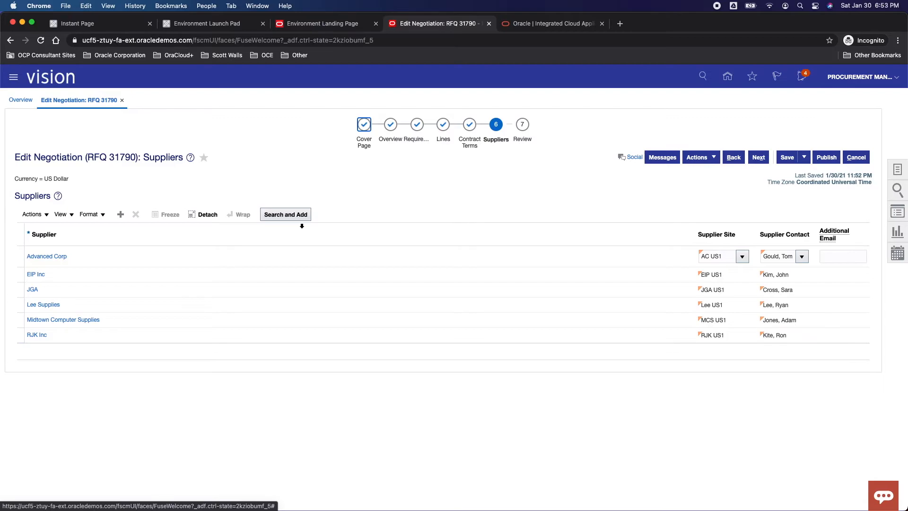
{"action": "left_click", "coordinate": [54, 260]}
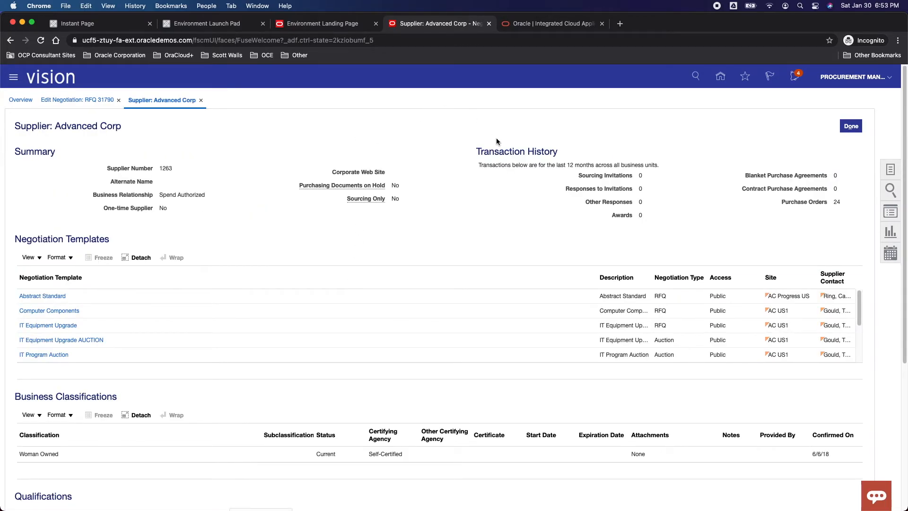
{"action": "left_click_drag", "start_coordinate": [596, 177], "coordinate": [809, 205]}
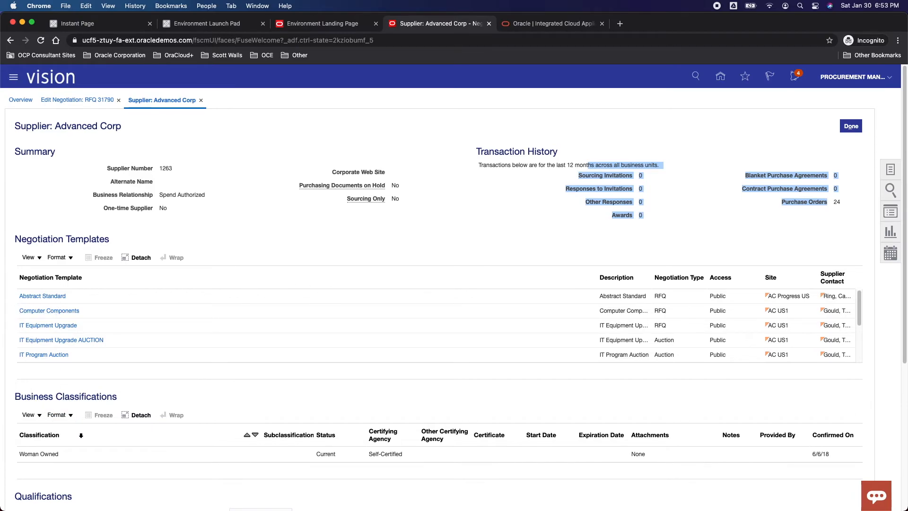
{"action": "scroll", "coordinate": [75, 444], "scroll_direction": "down", "scroll_amount": 5}
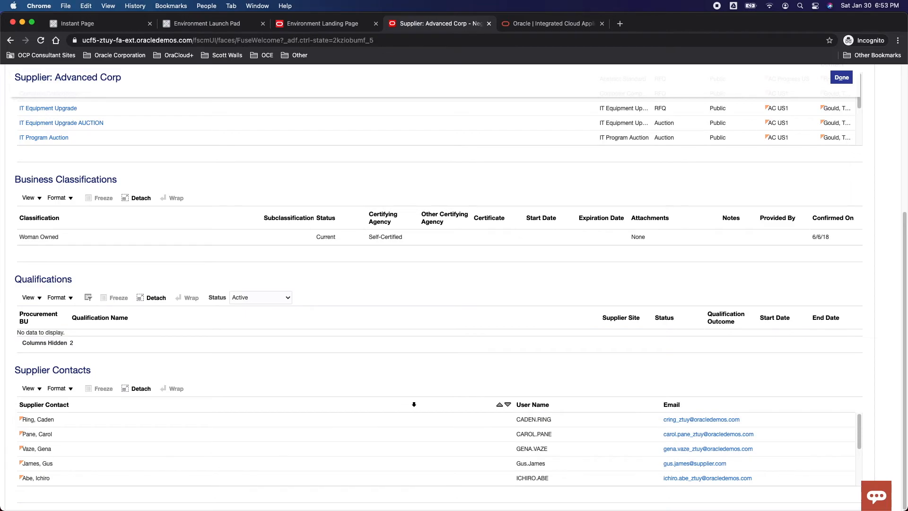
{"action": "scroll", "coordinate": [414, 405], "scroll_direction": "up", "scroll_amount": 5}
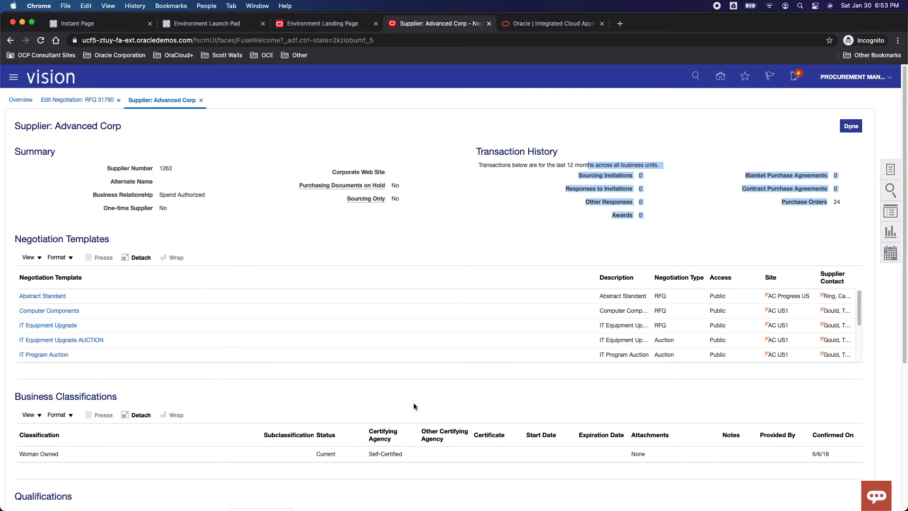
{"action": "scroll", "coordinate": [420, 401], "scroll_direction": "down", "scroll_amount": 5}
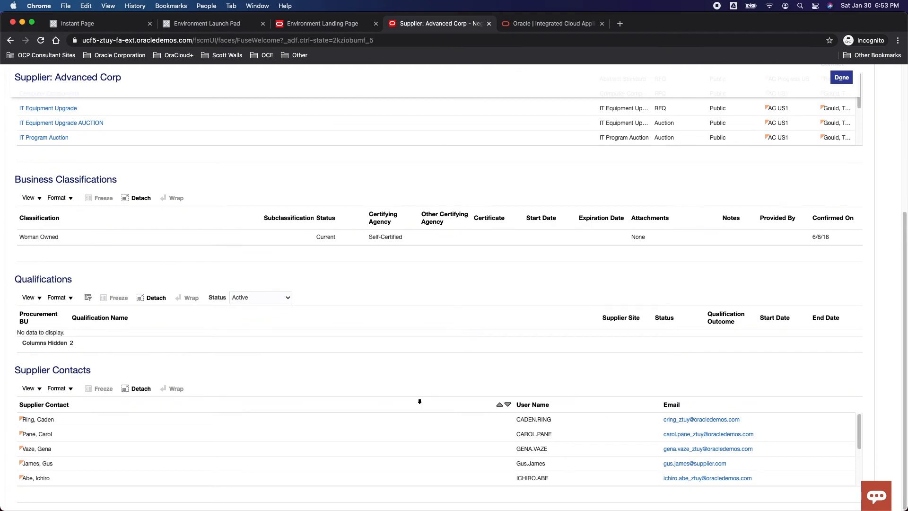
{"action": "scroll", "coordinate": [420, 401], "scroll_direction": "up", "scroll_amount": 5}
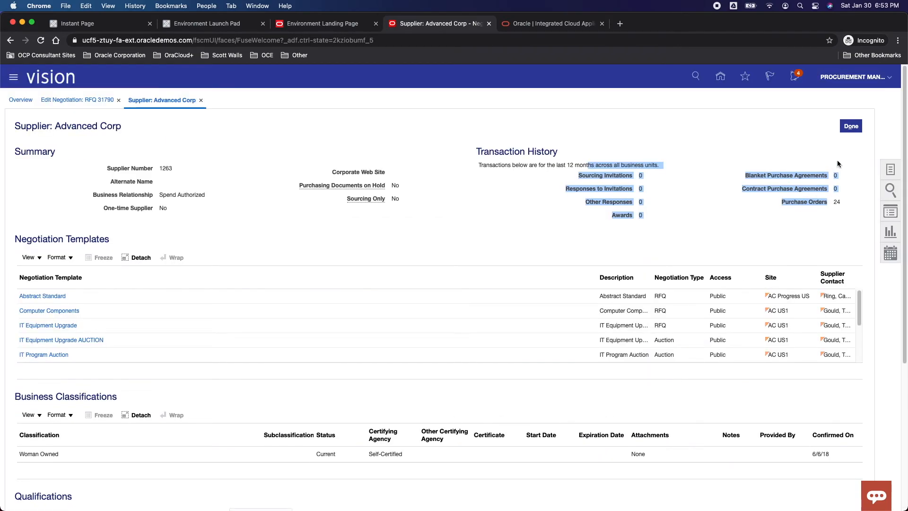
{"action": "left_click", "coordinate": [850, 127]}
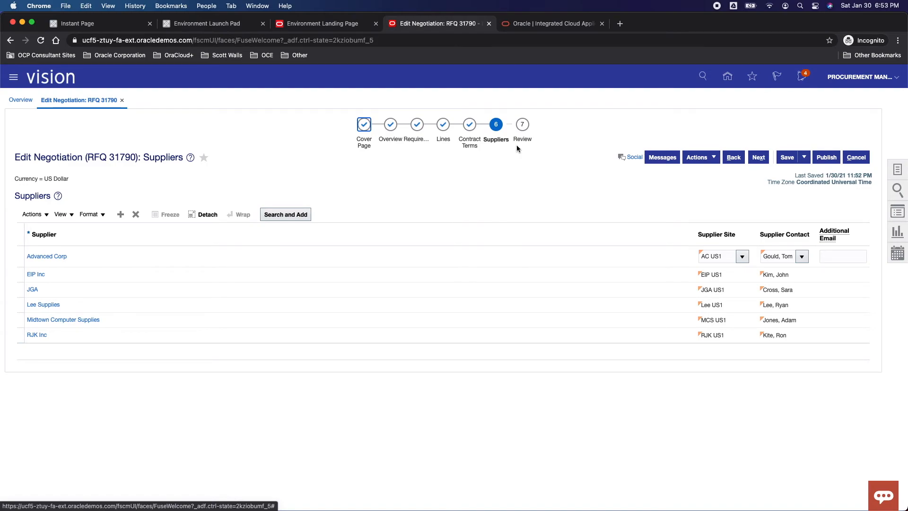
Open the final review of the negotiation and look over its available actions and saving options.
{"action": "left_click", "coordinate": [526, 143]}
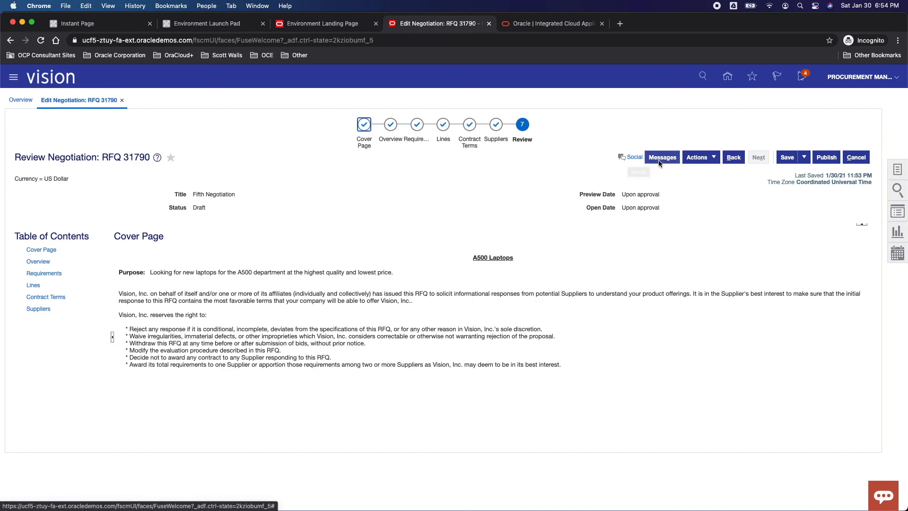
{"action": "left_click", "coordinate": [698, 158]}
{"action": "left_click", "coordinate": [715, 257]}
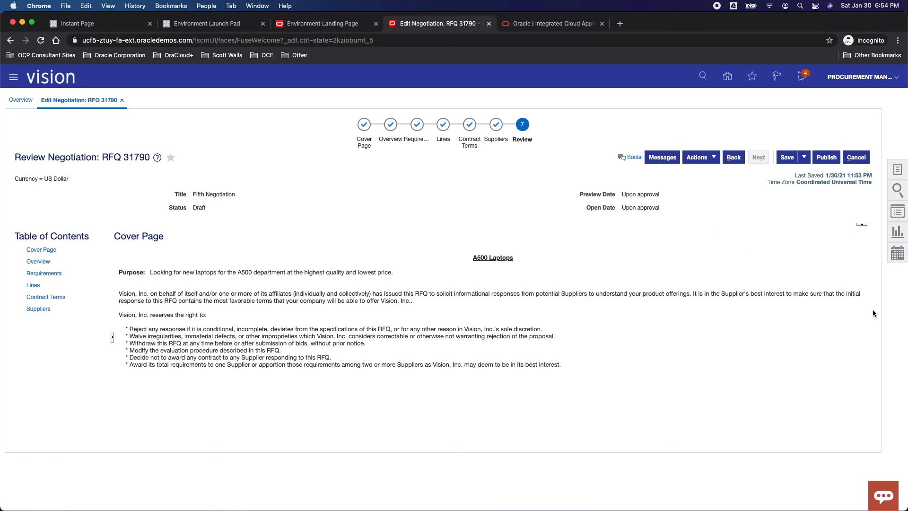
{"action": "left_click", "coordinate": [804, 157]}
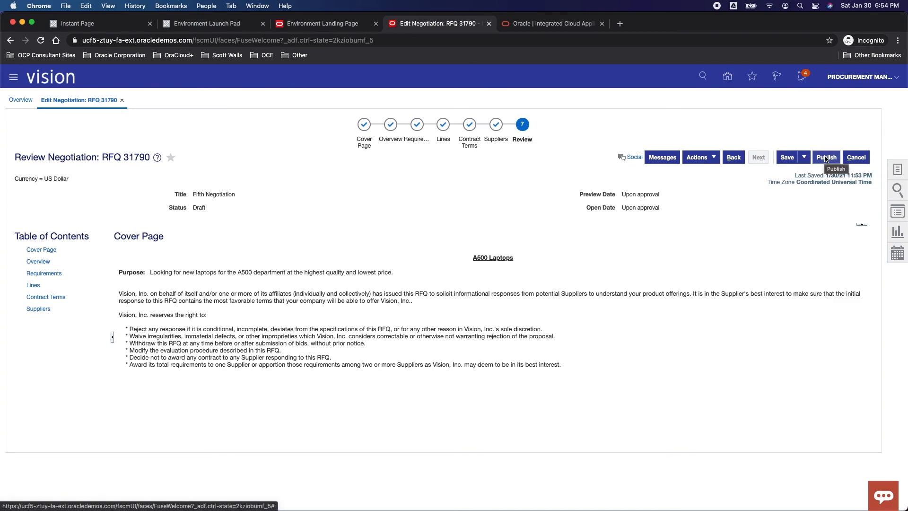
{"action": "left_click", "coordinate": [852, 160]}
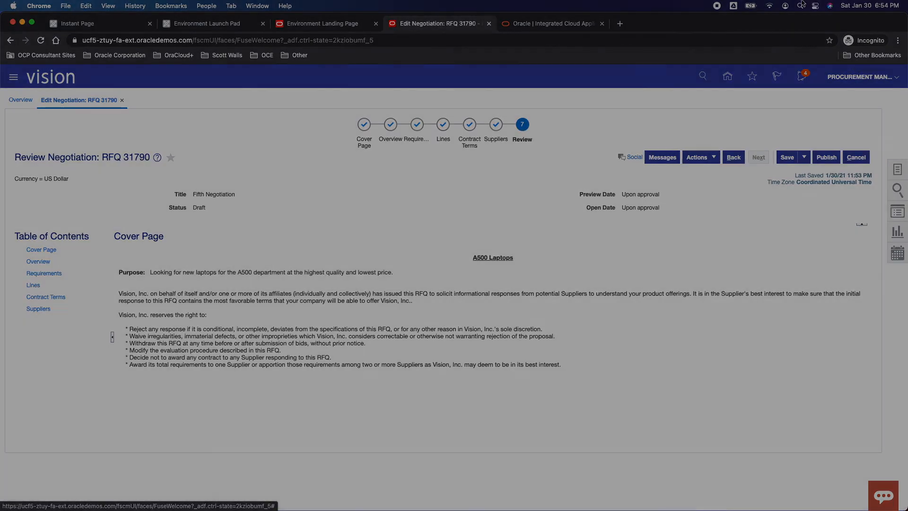